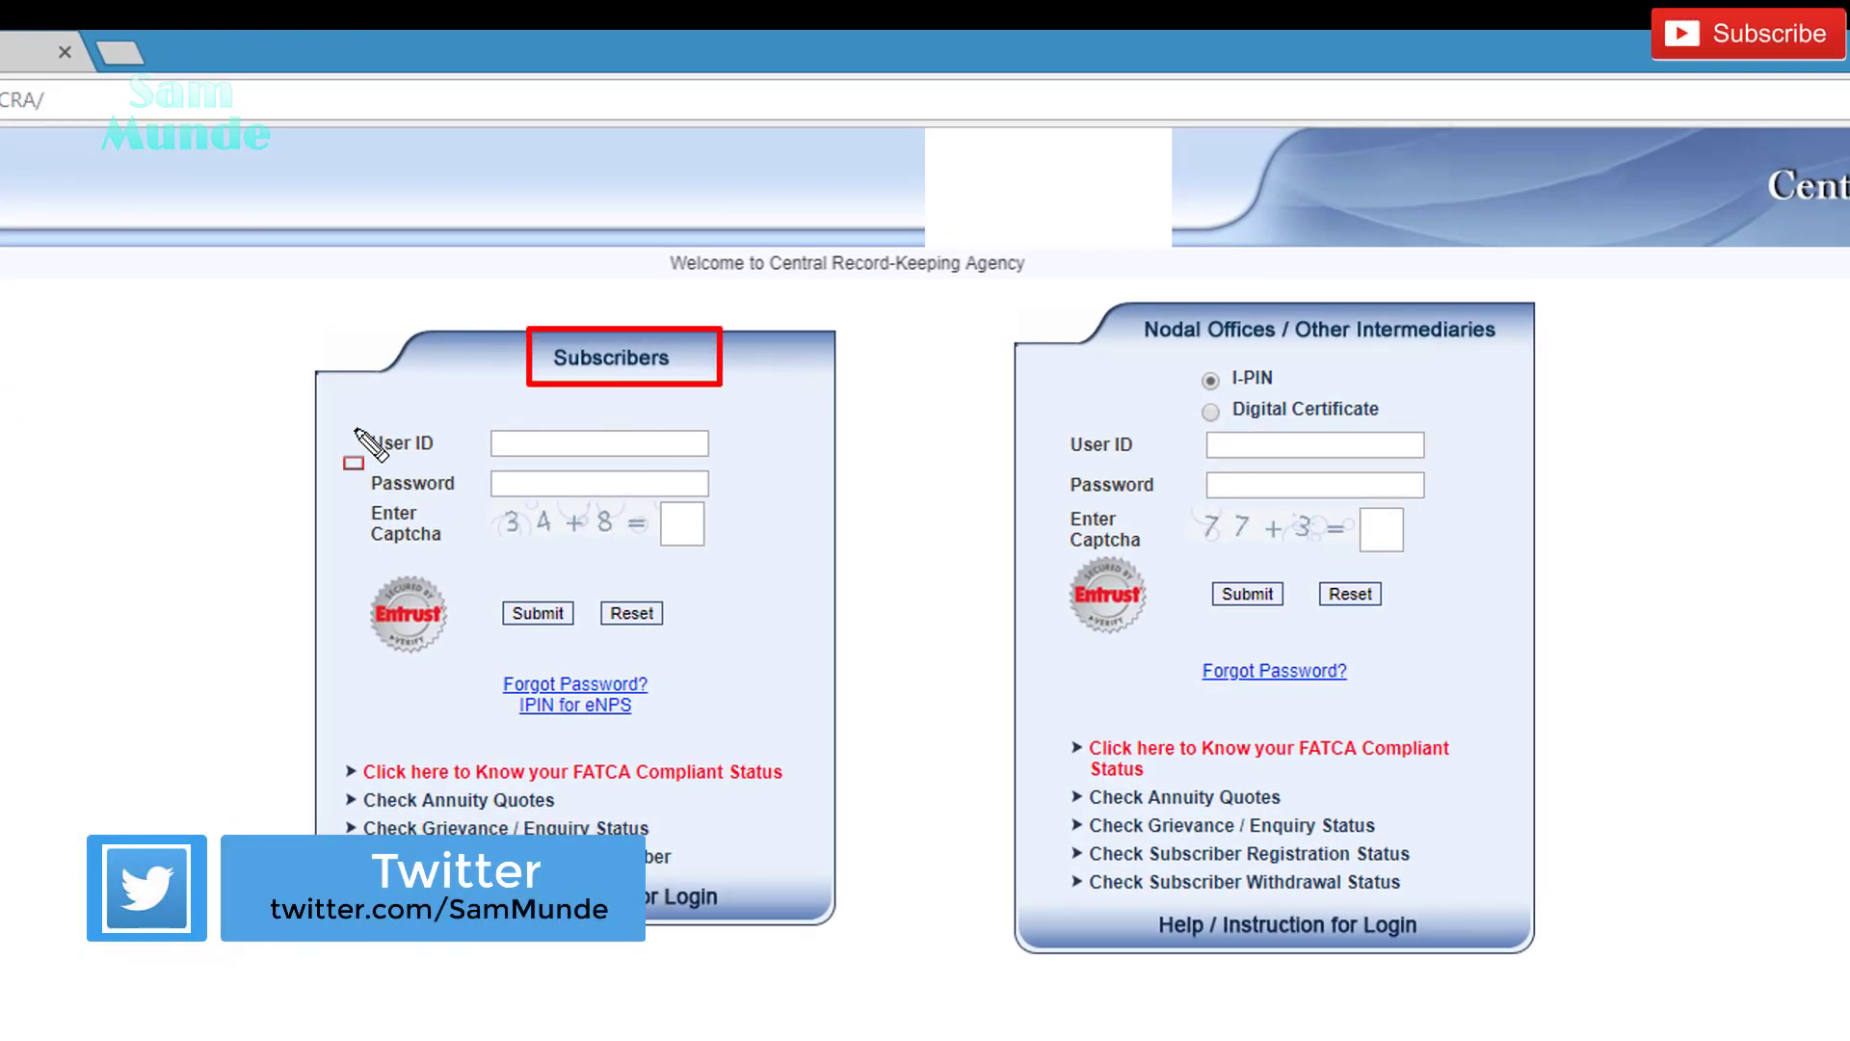
mouse_move(352, 416)
mouse_down()
mouse_move(491, 474)
mouse_move(738, 467)
mouse_up()
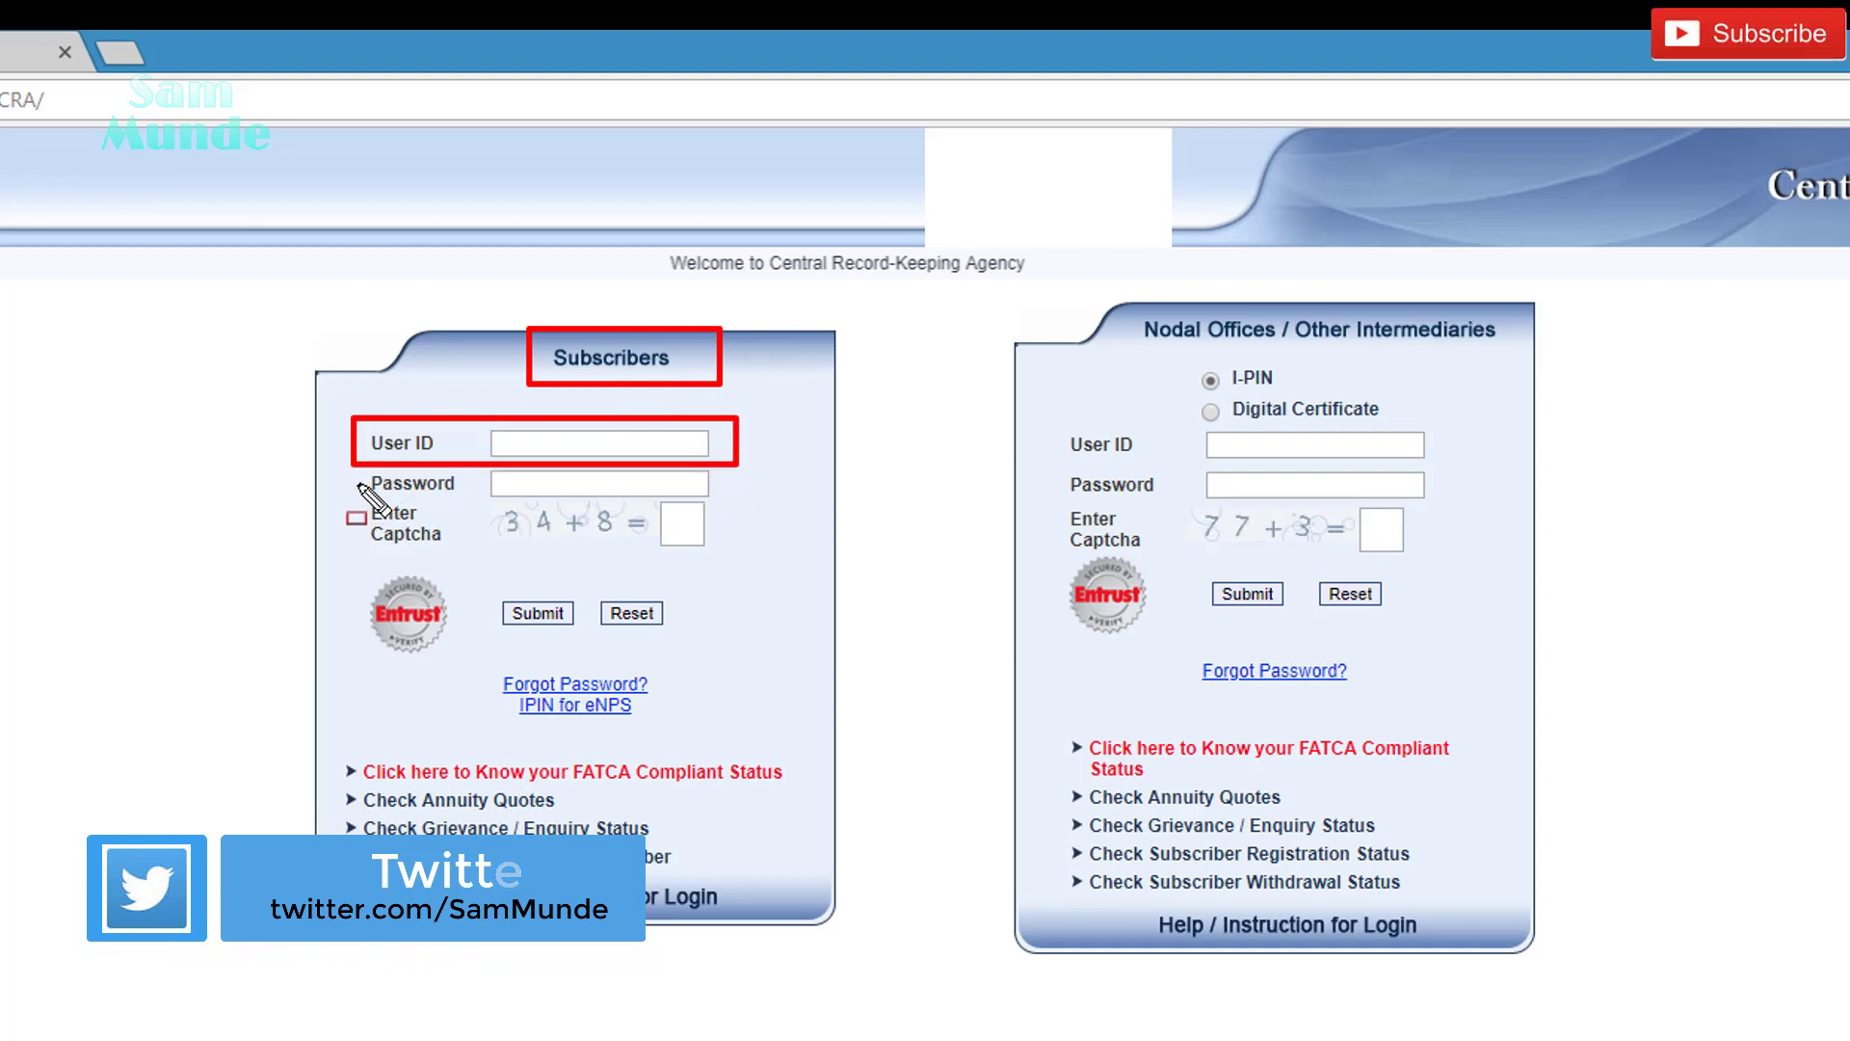
drag(351, 471, 746, 499)
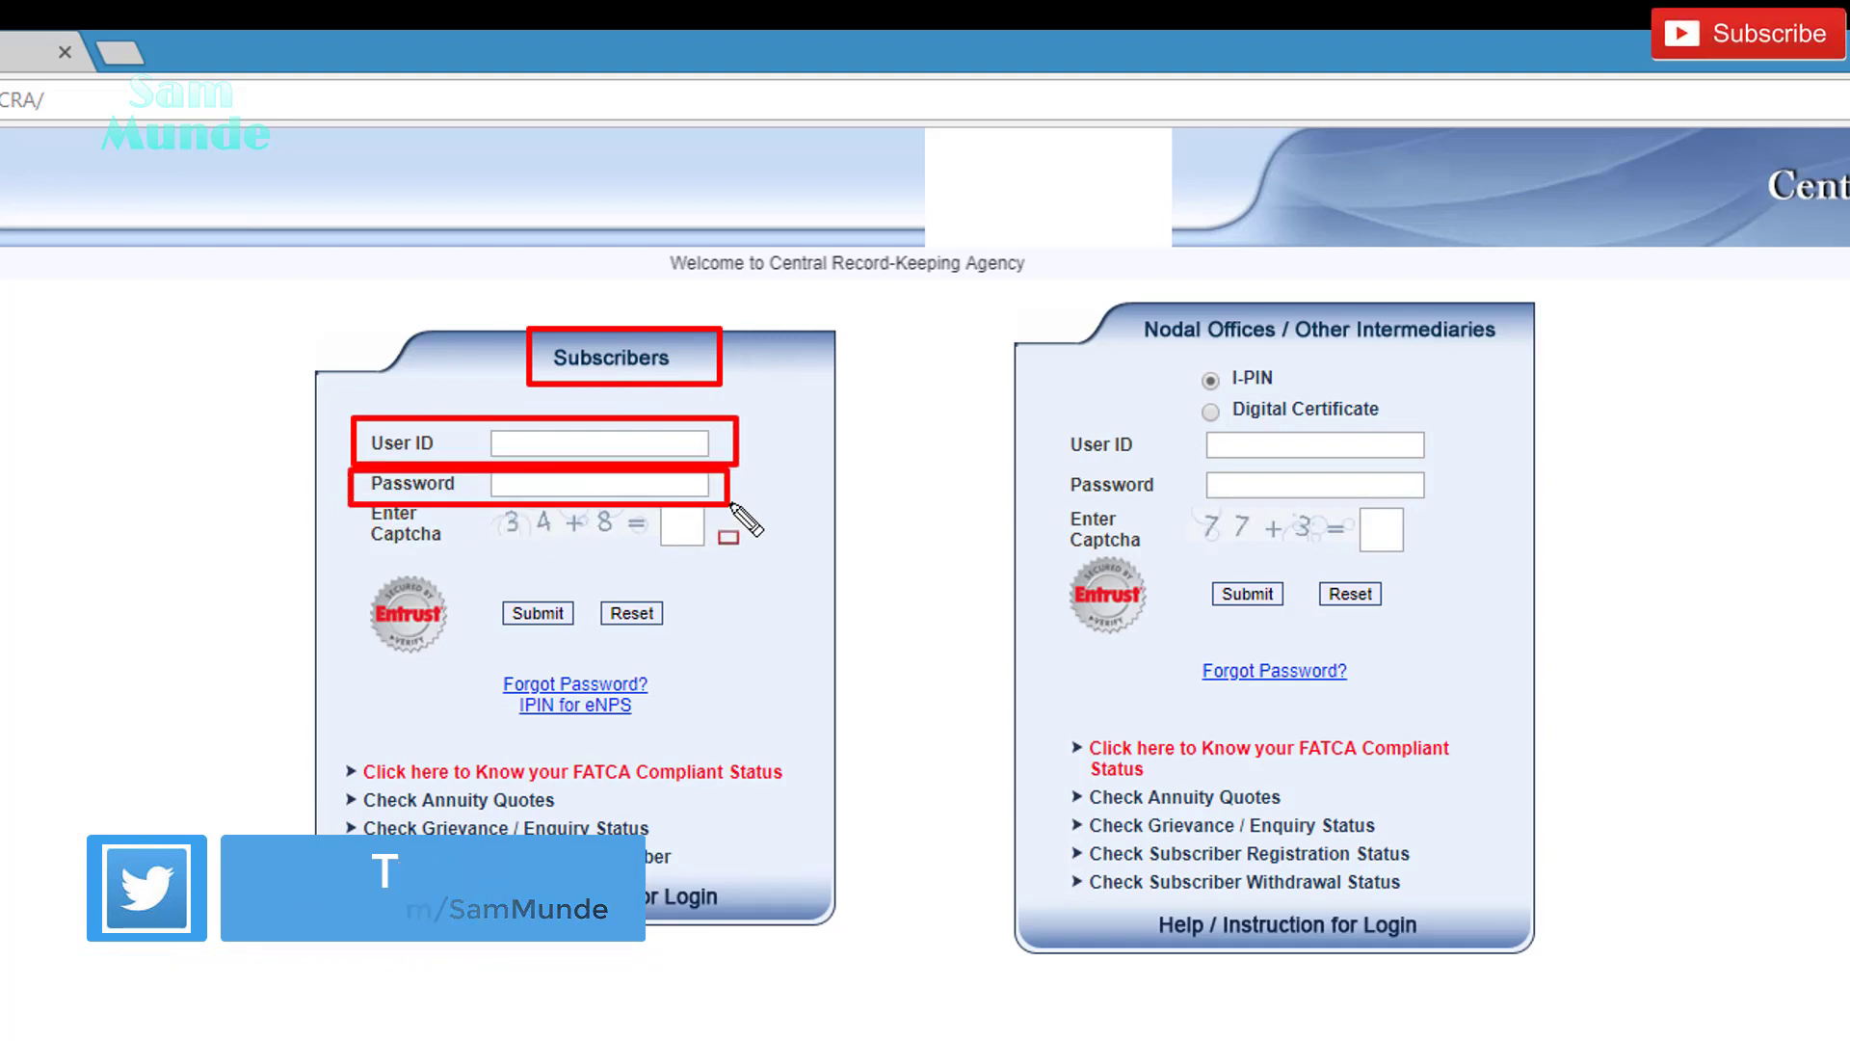
drag(478, 505, 738, 542)
mouse_move(501, 580)
mouse_down()
mouse_move(491, 612)
mouse_move(578, 652)
mouse_up()
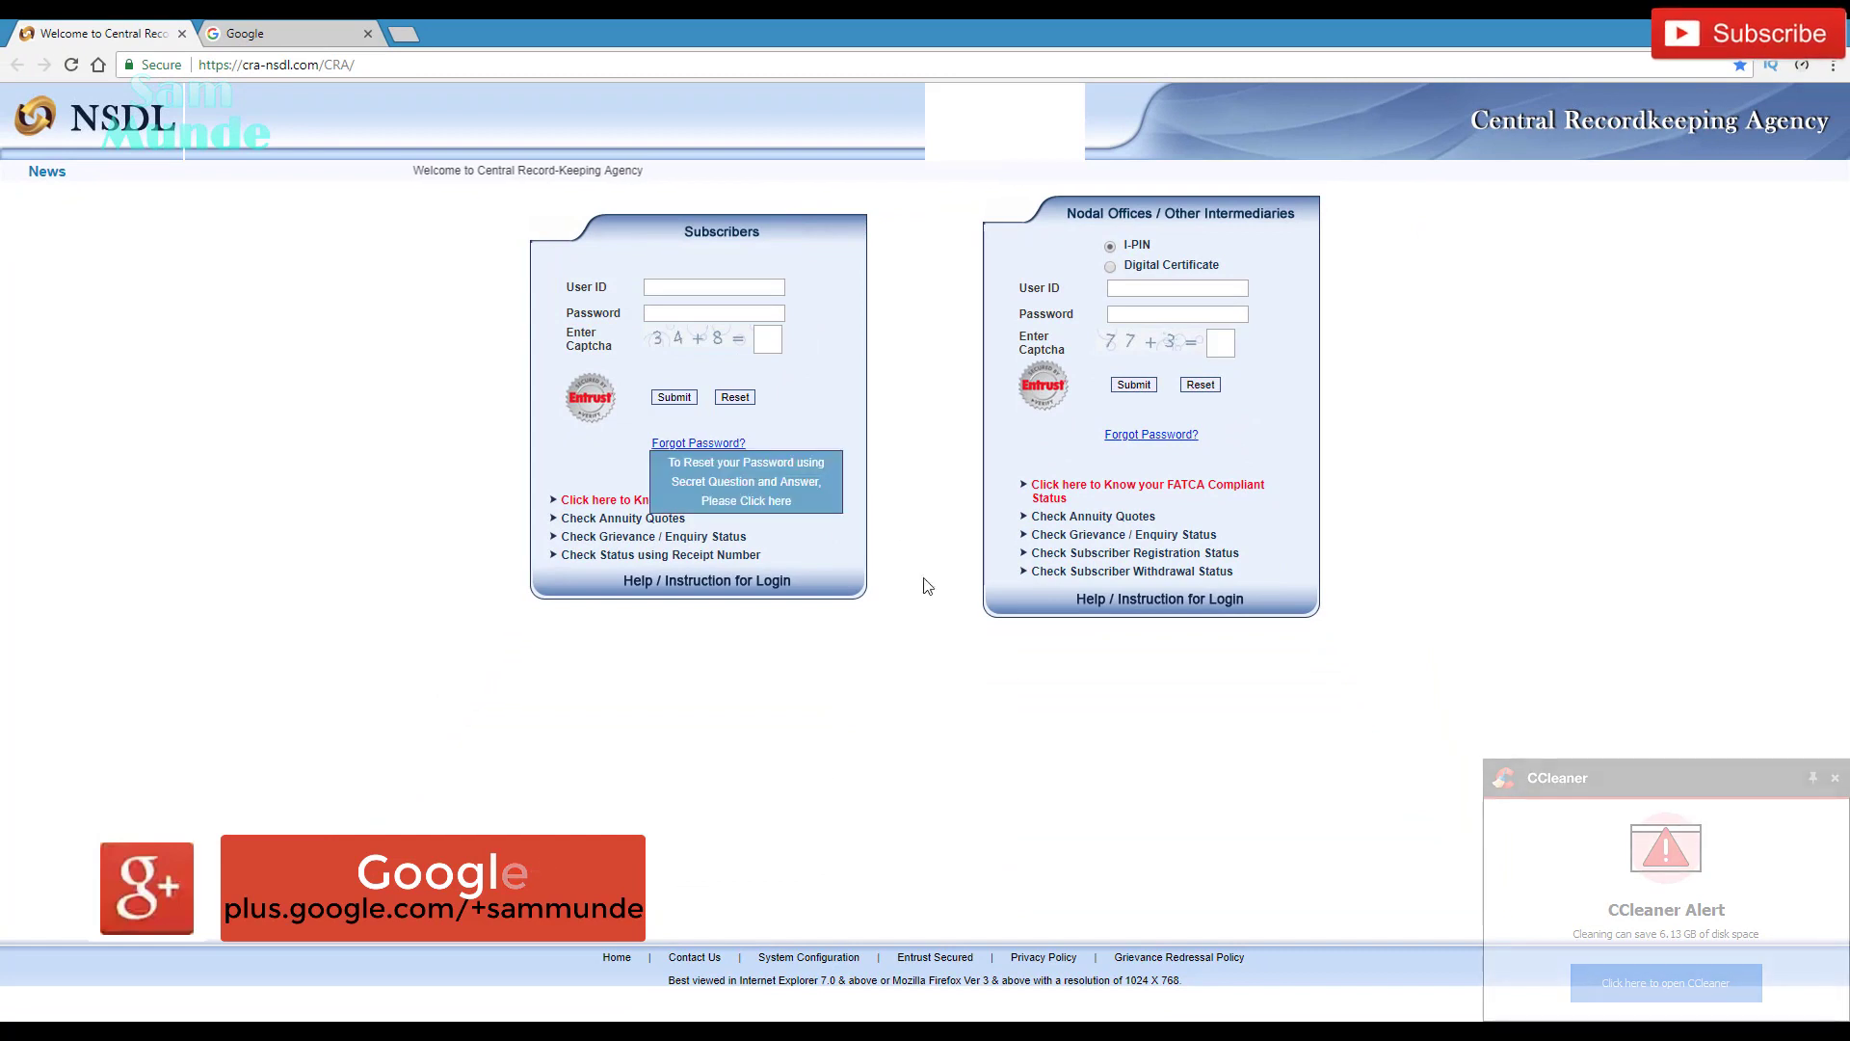
Dismiss the CCleaner alert and log in under Subscribers with the user ID, password and captcha answer
click(1834, 780)
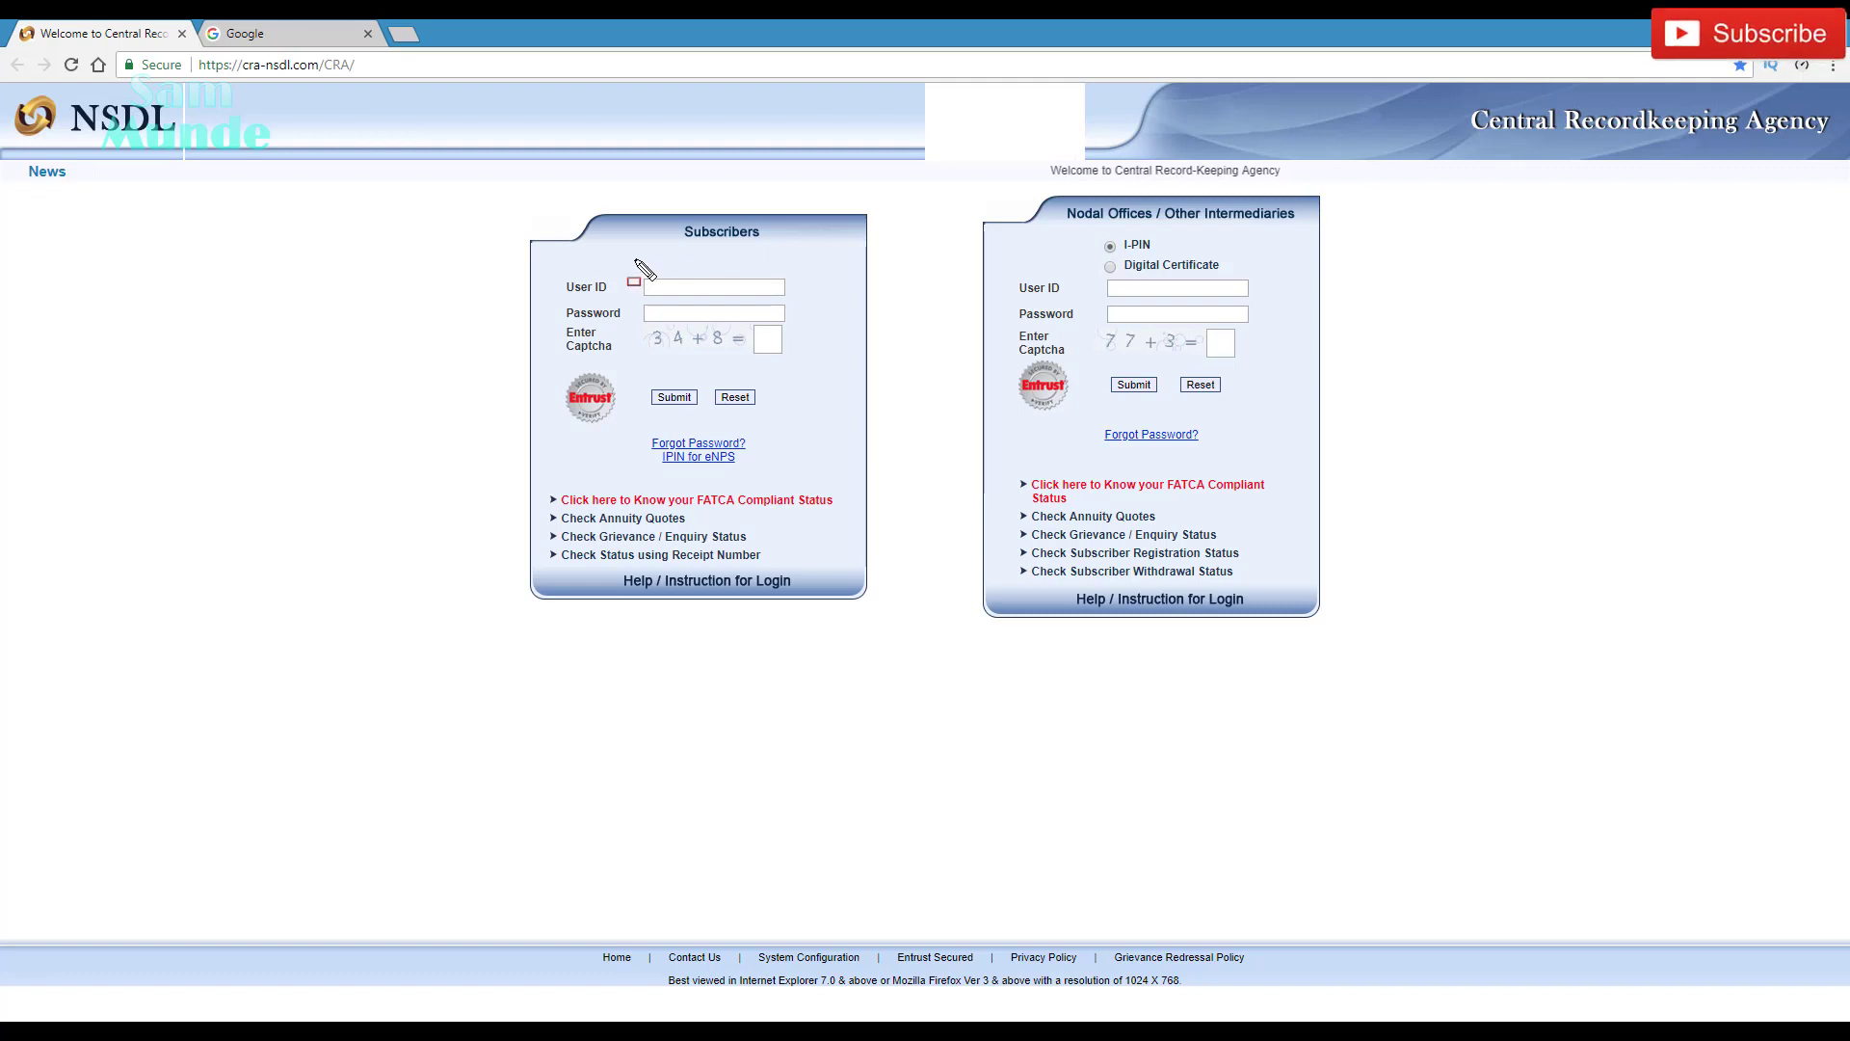
mouse_move(629, 266)
mouse_down()
mouse_move(694, 311)
mouse_move(755, 322)
mouse_move(798, 304)
mouse_up()
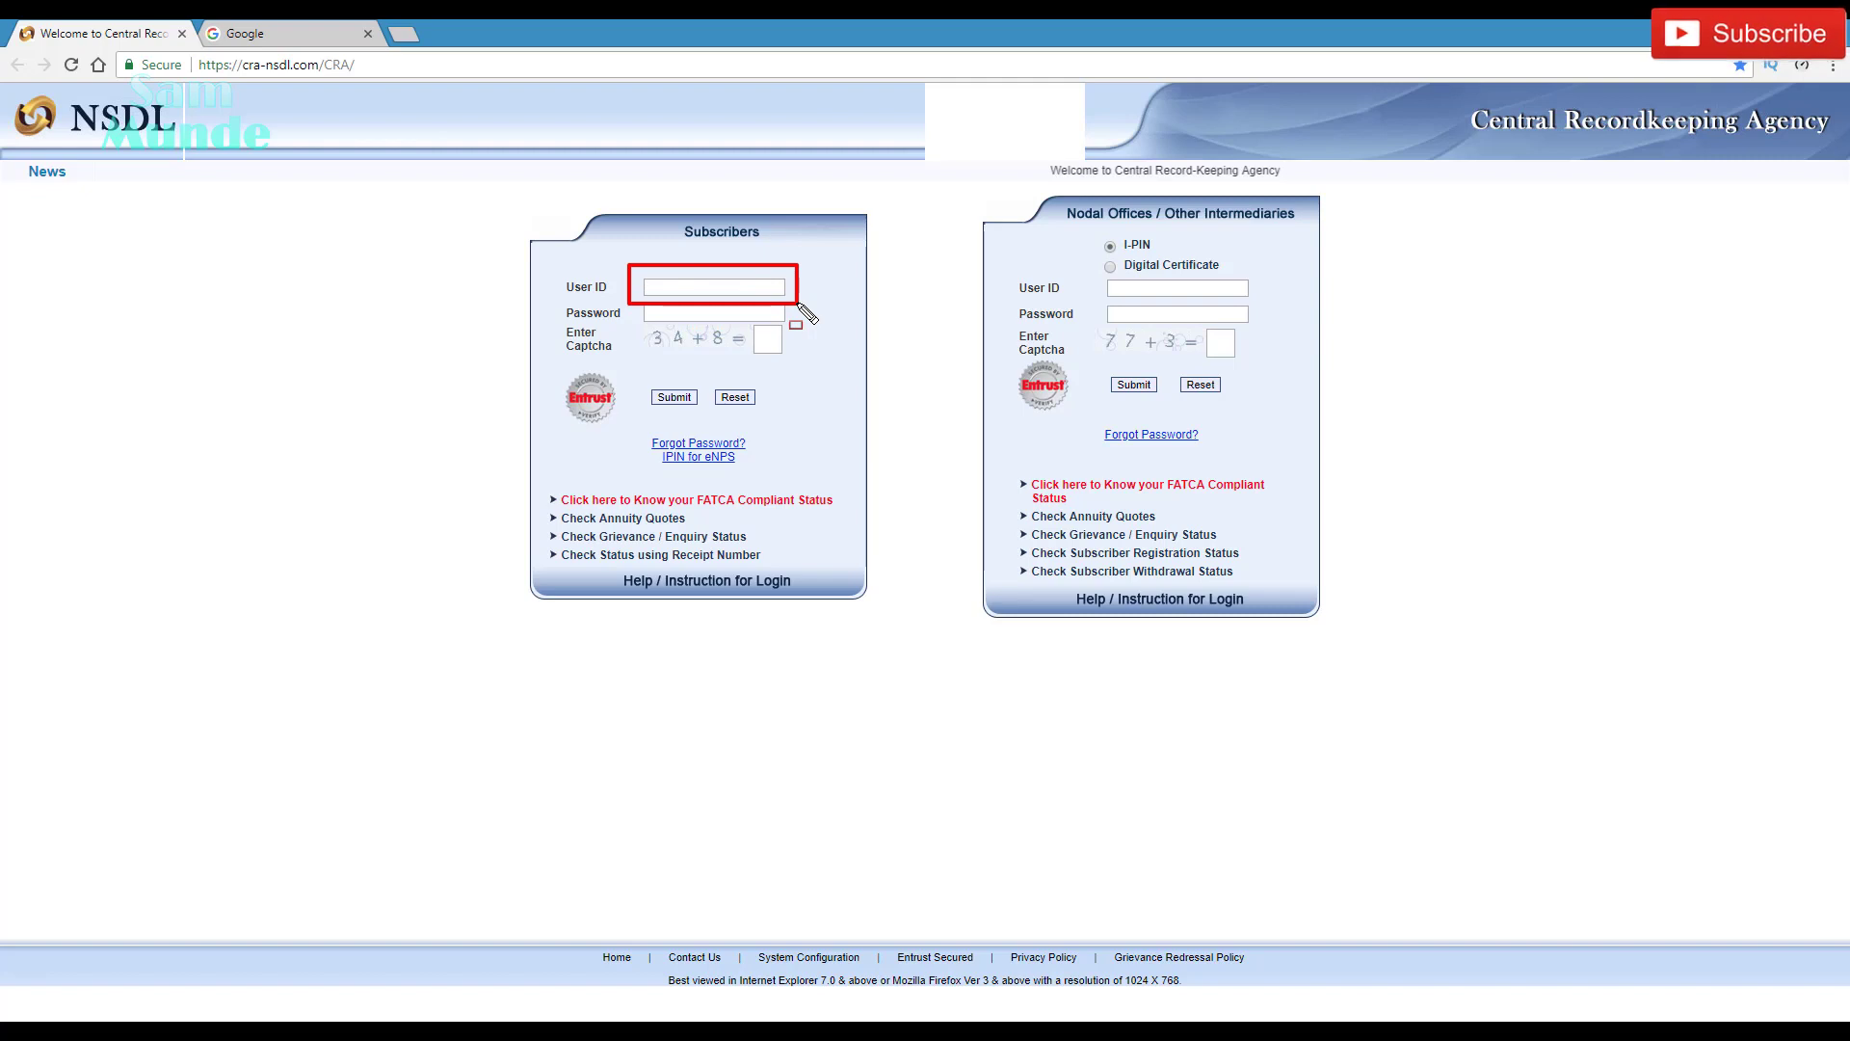
key(Escape)
click(678, 287)
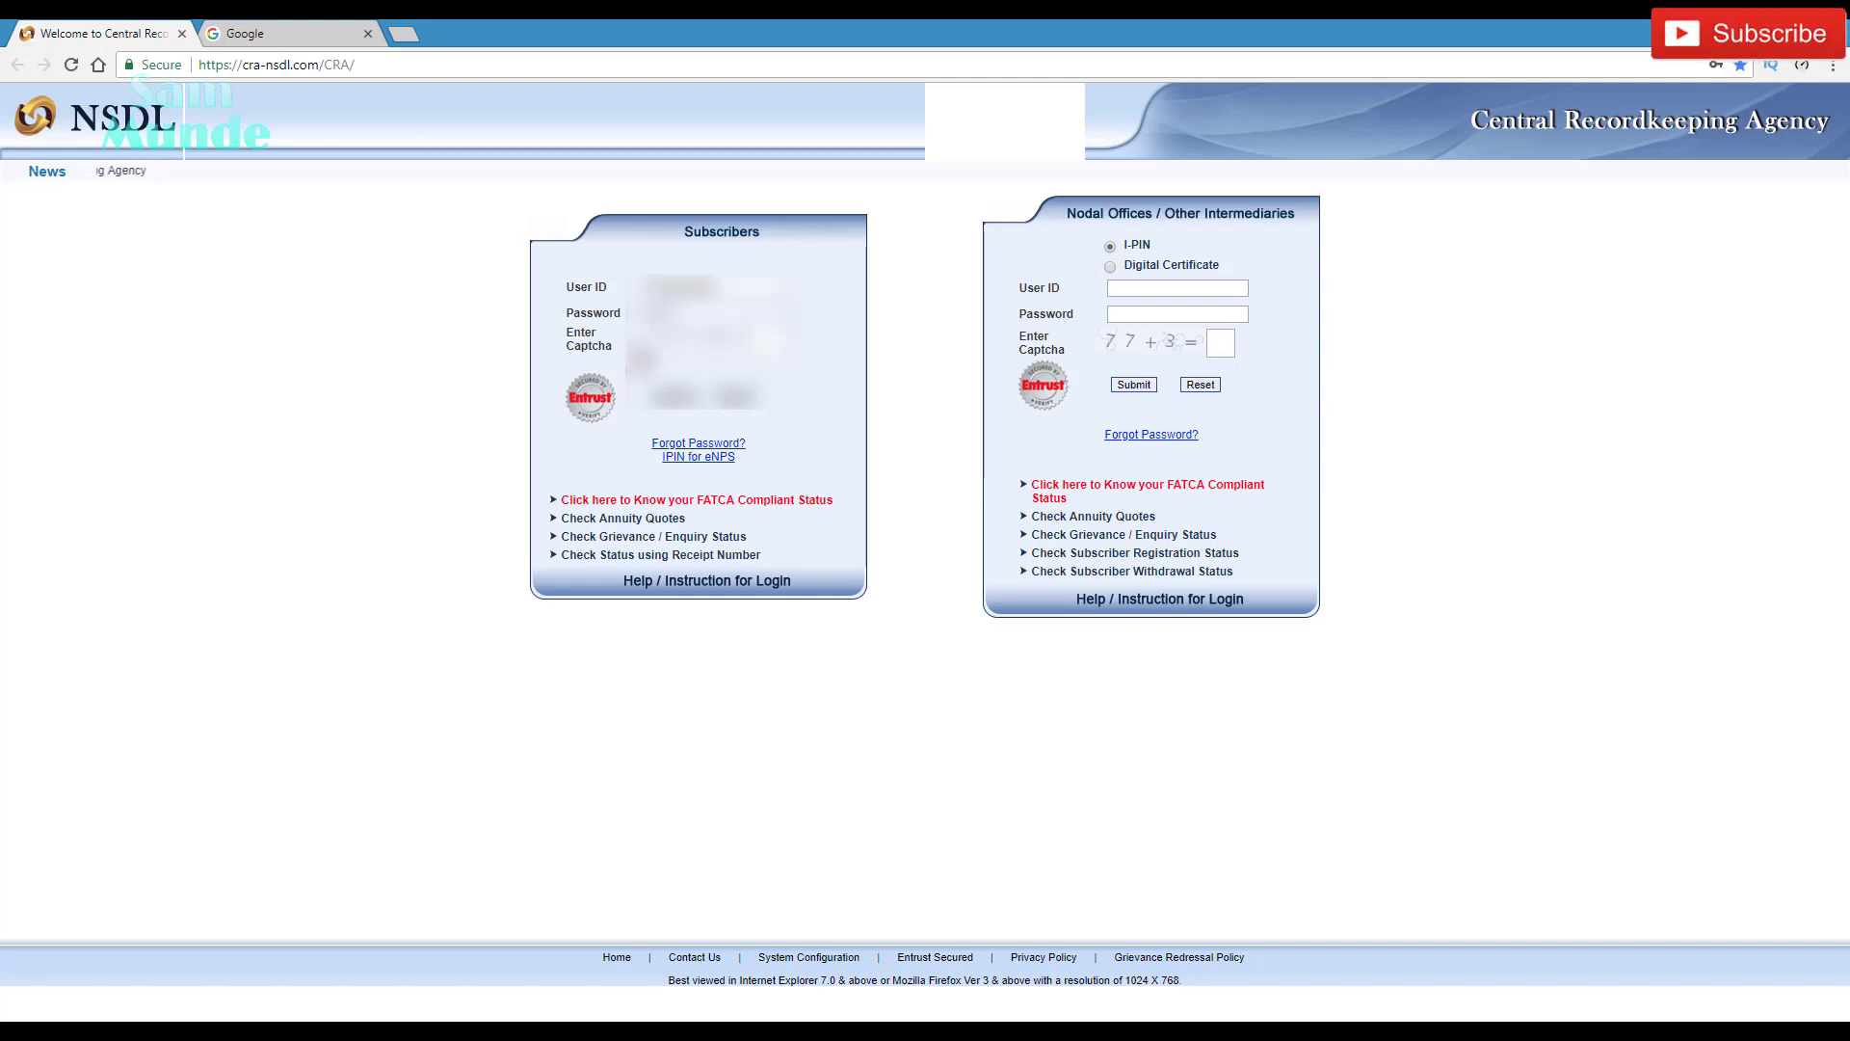
drag(633, 354, 704, 424)
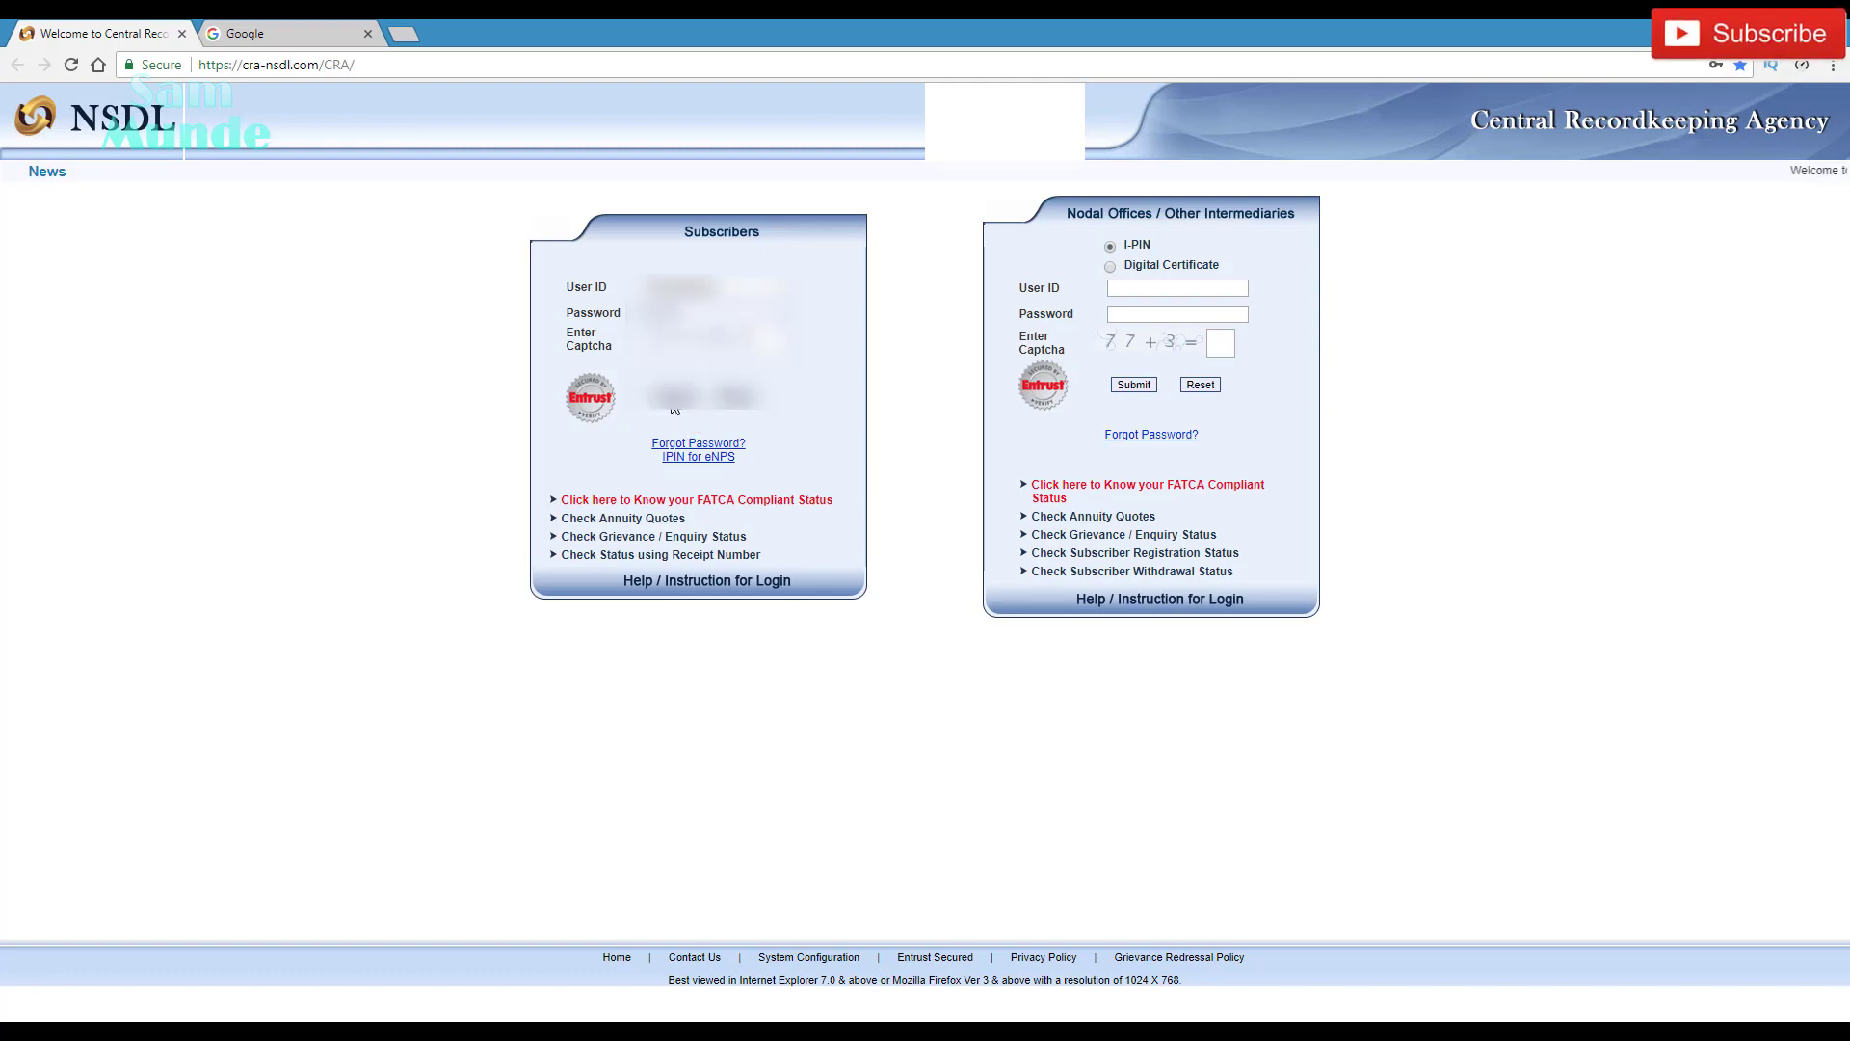
click(673, 397)
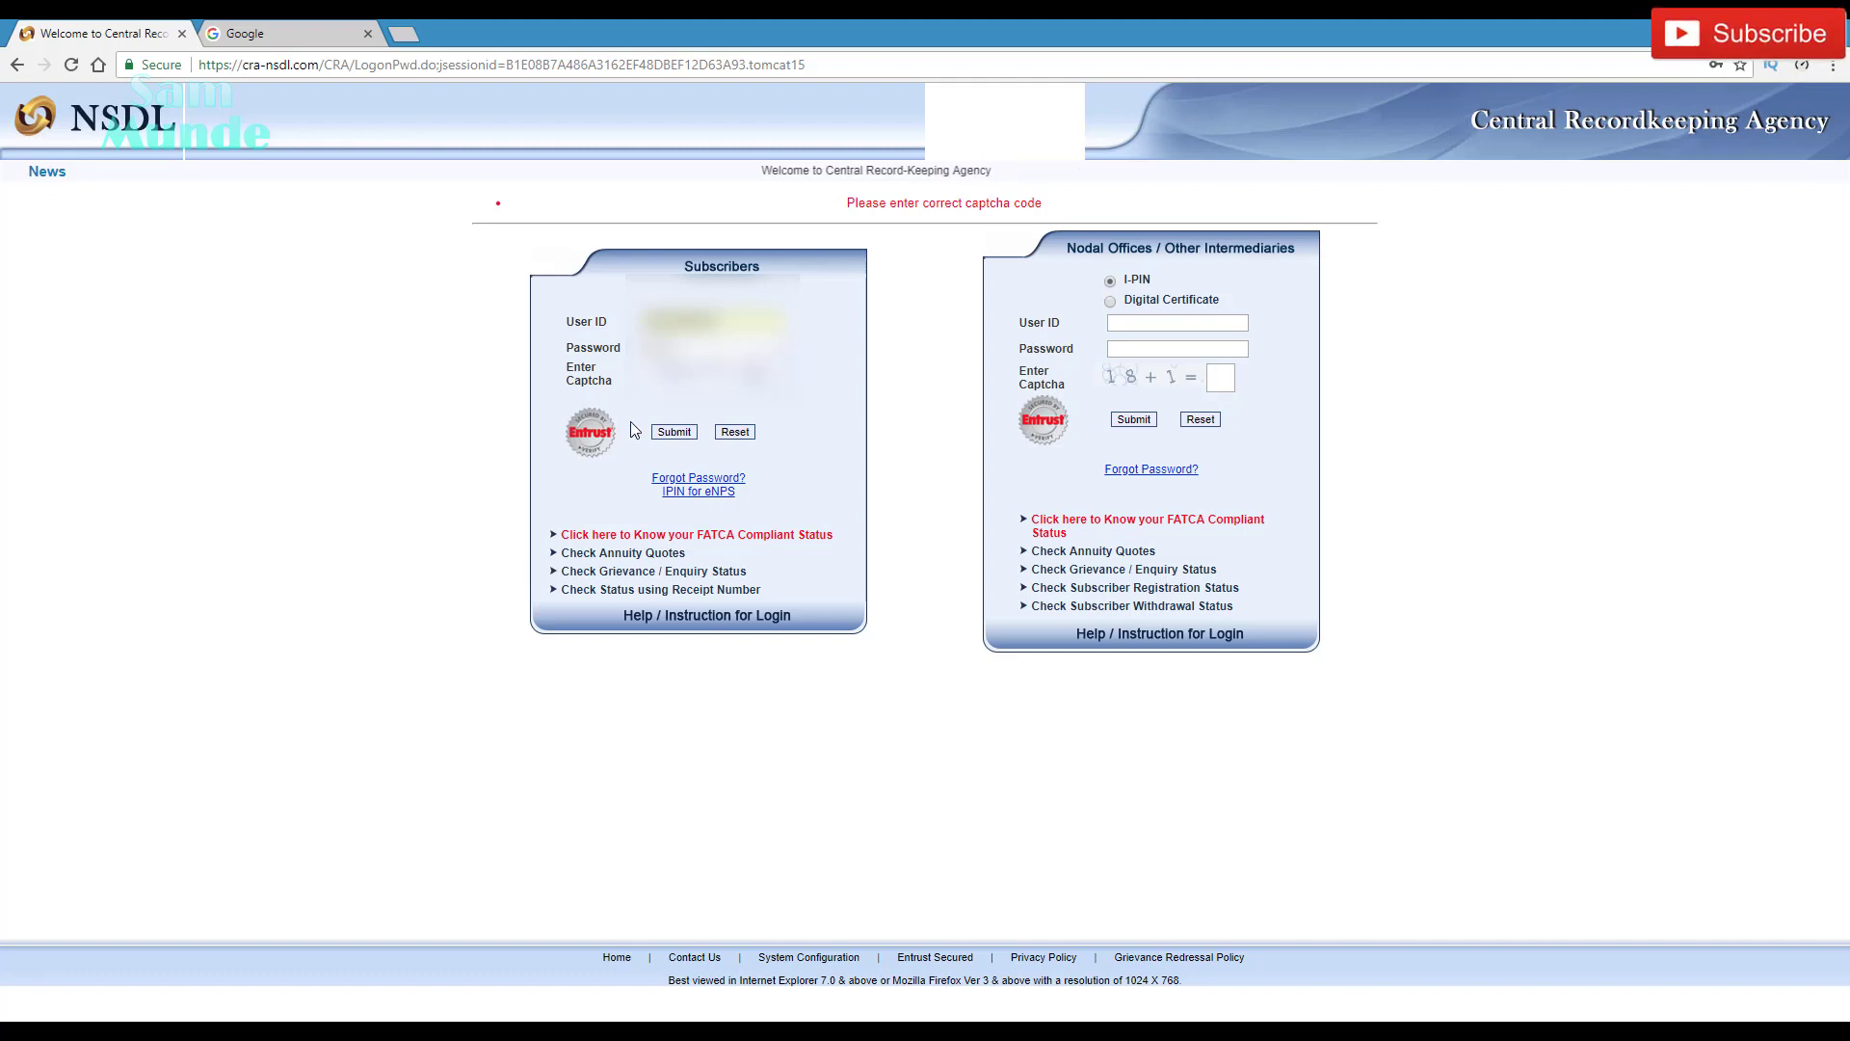
click(678, 433)
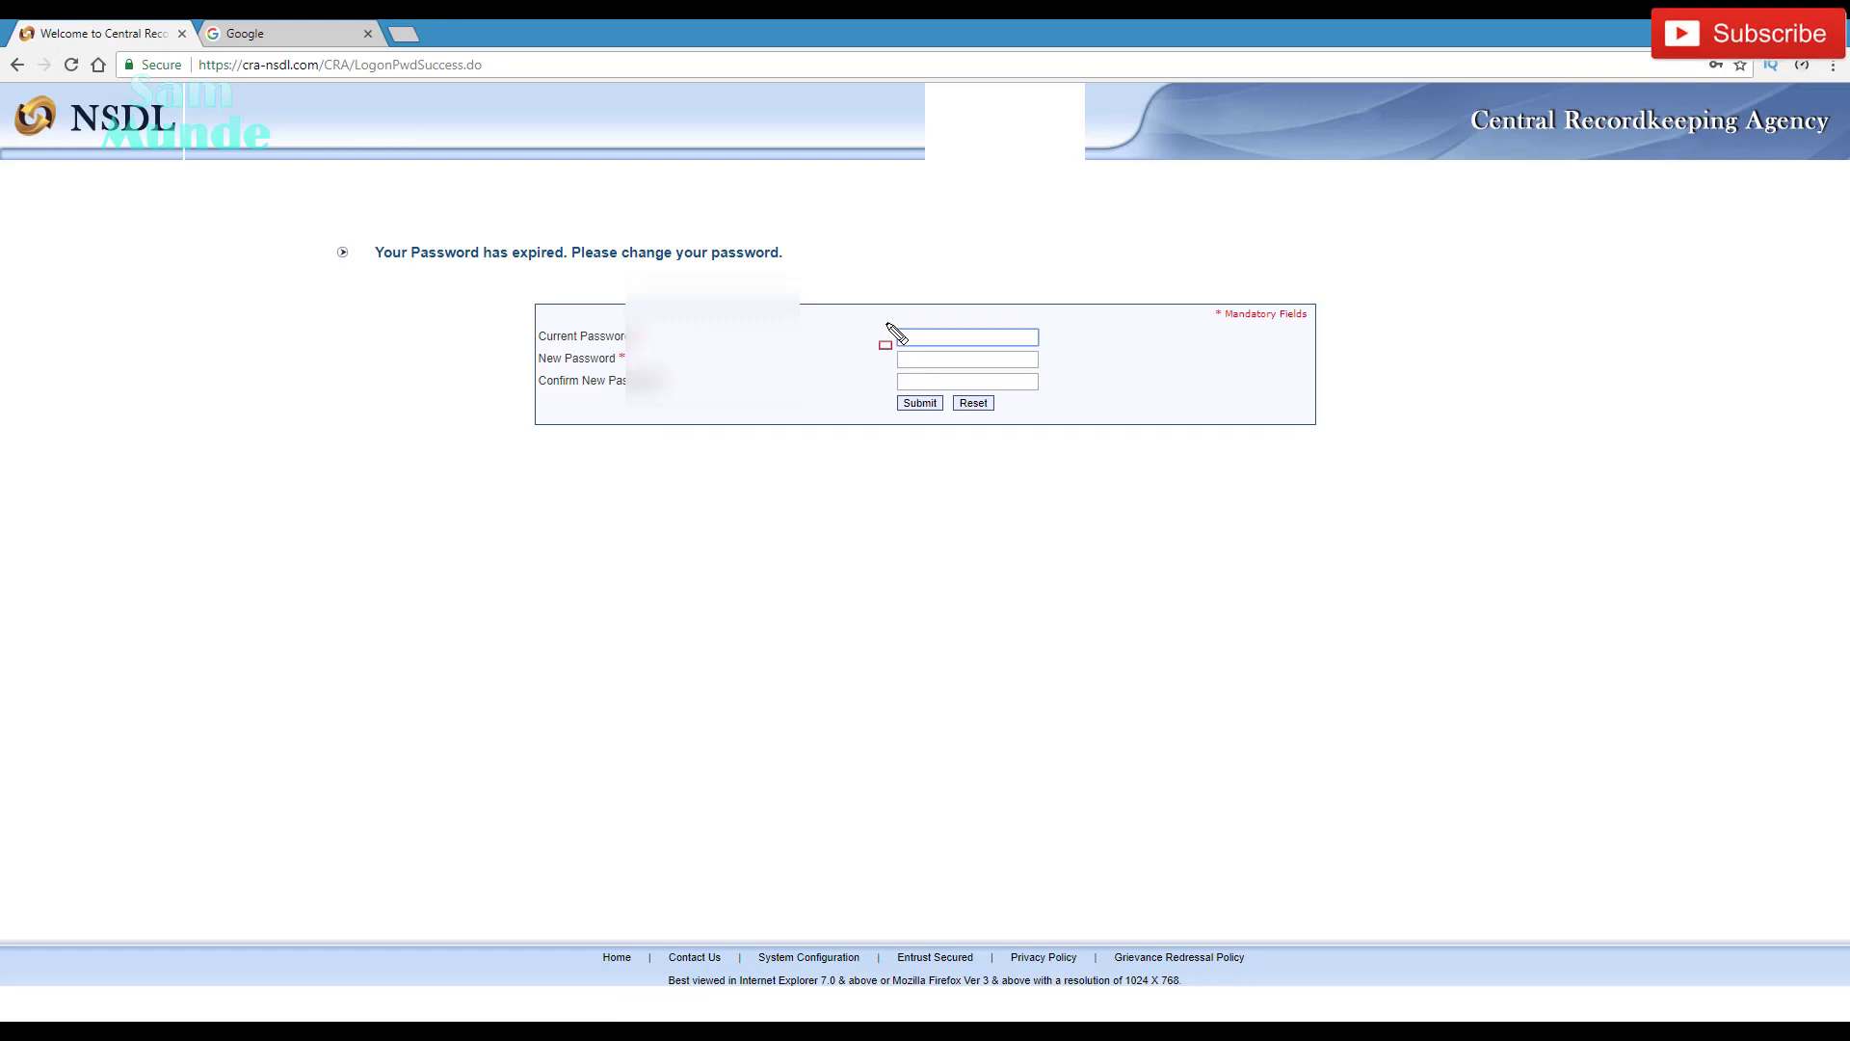
Replace the expired password by entering the current password, the new password and its confirmation, and submit the form
drag(865, 313, 1073, 346)
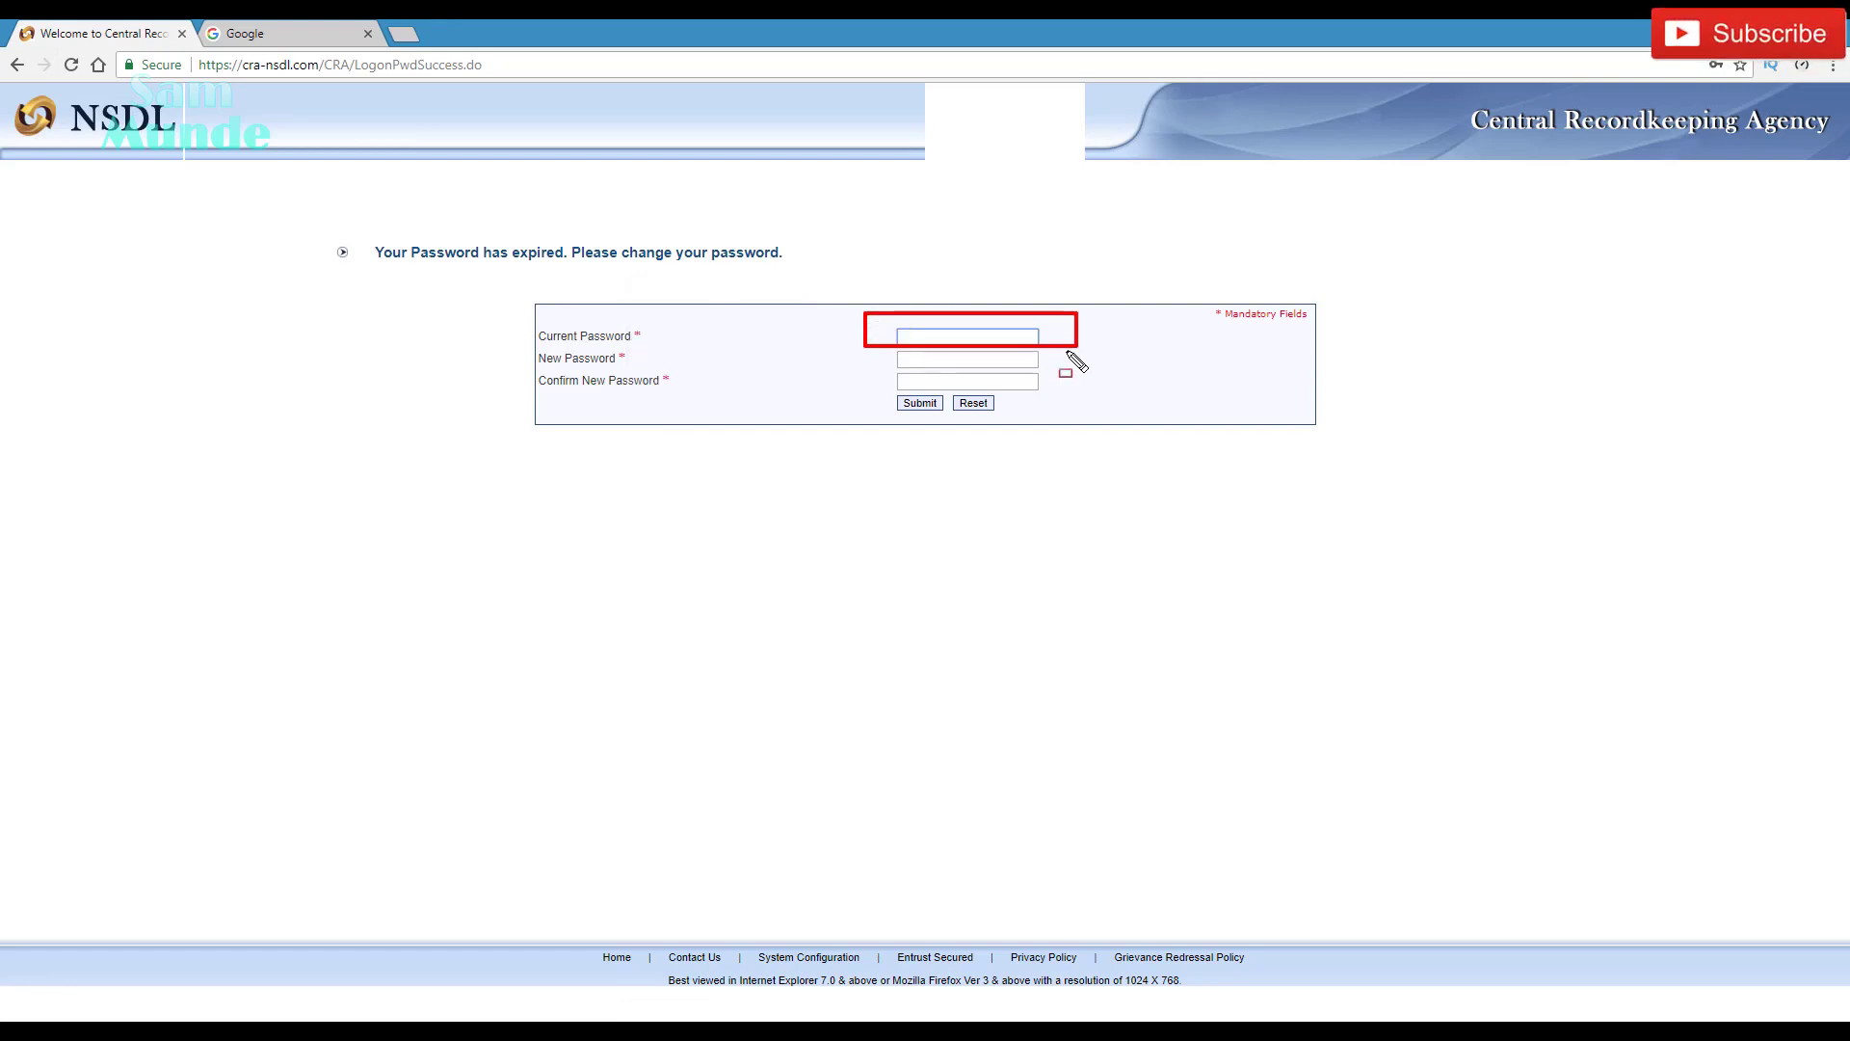
drag(877, 349, 1081, 372)
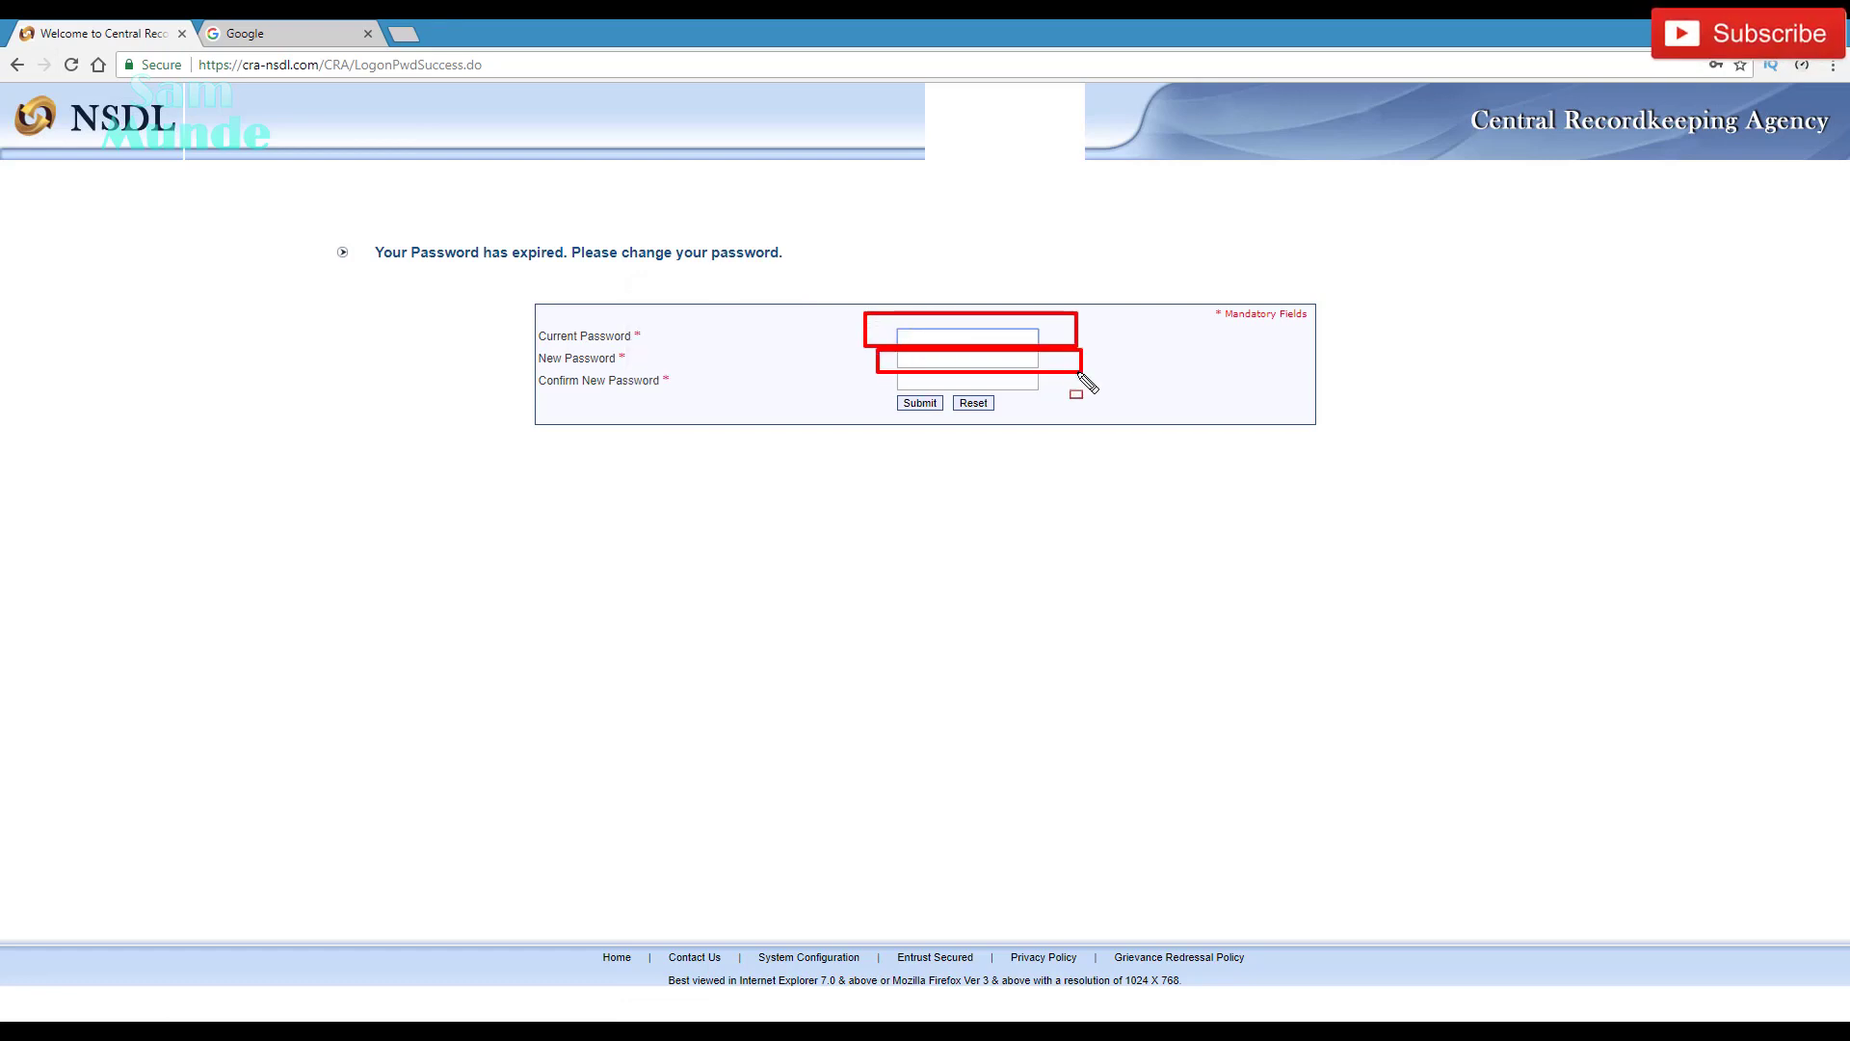
drag(887, 375, 1051, 396)
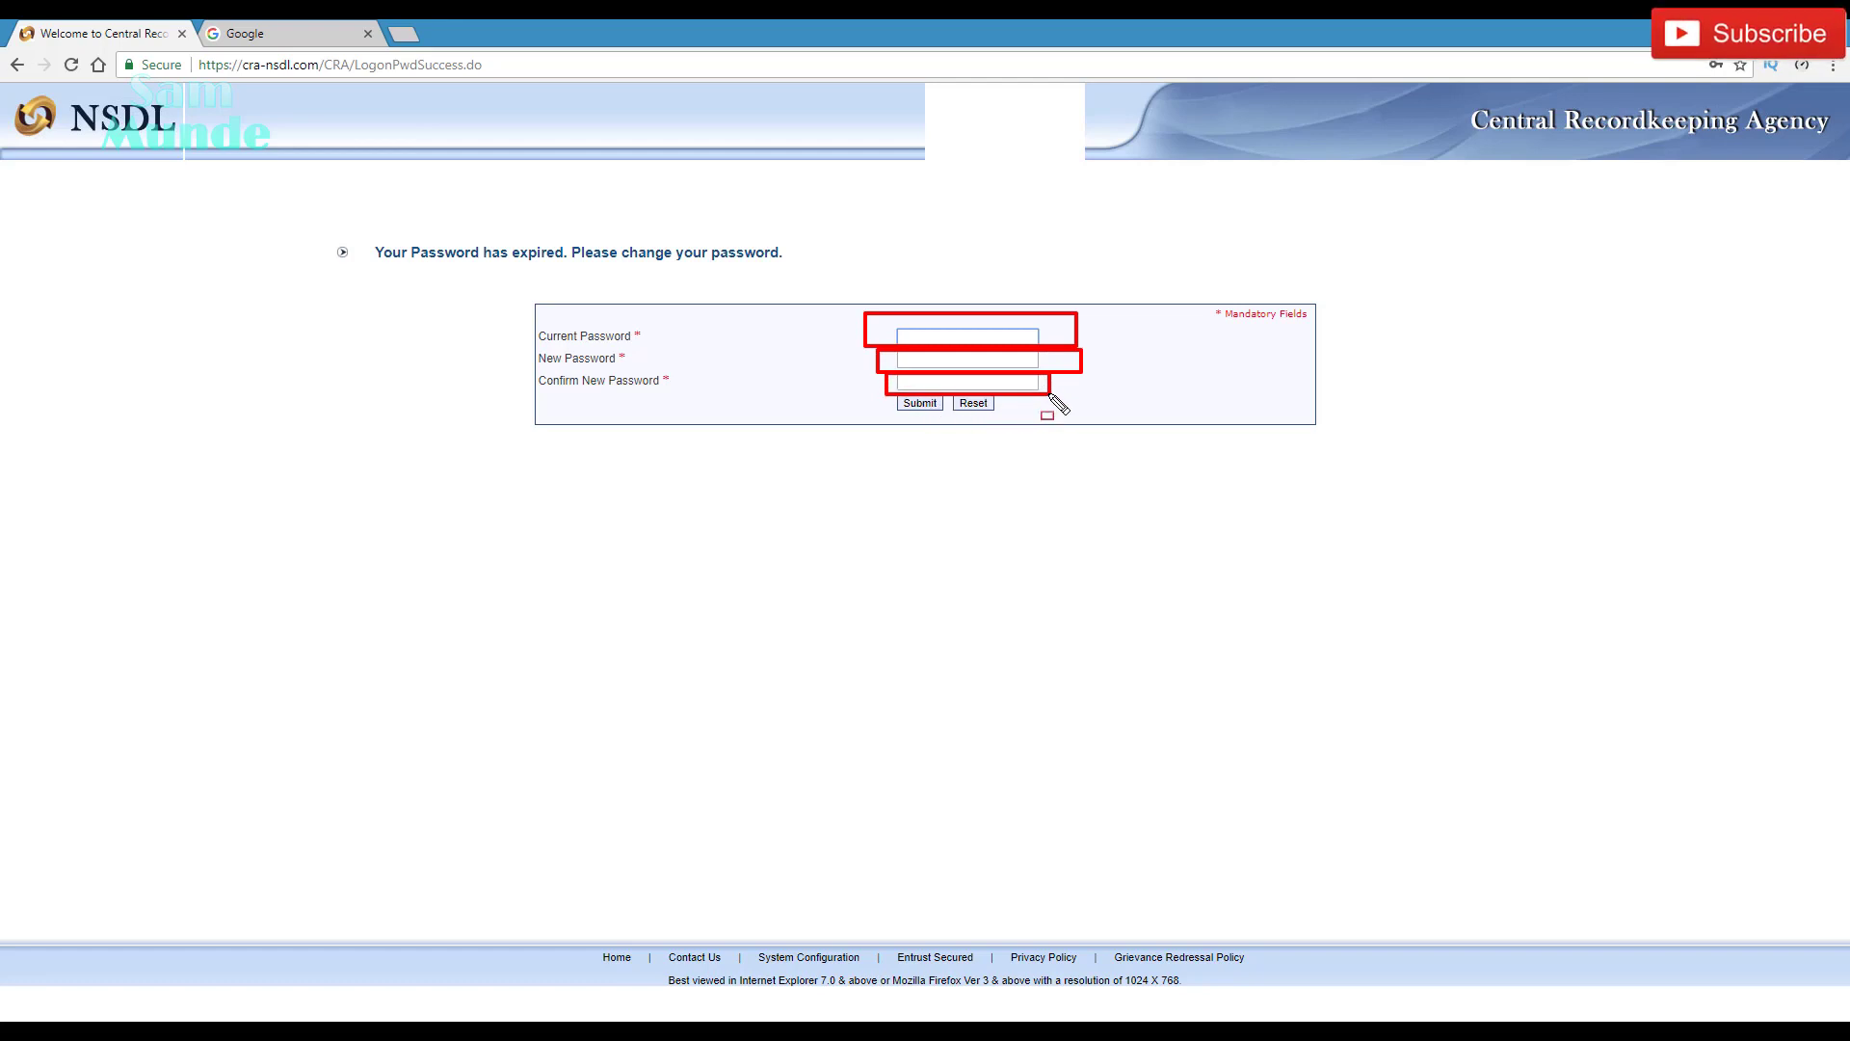
key(Escape)
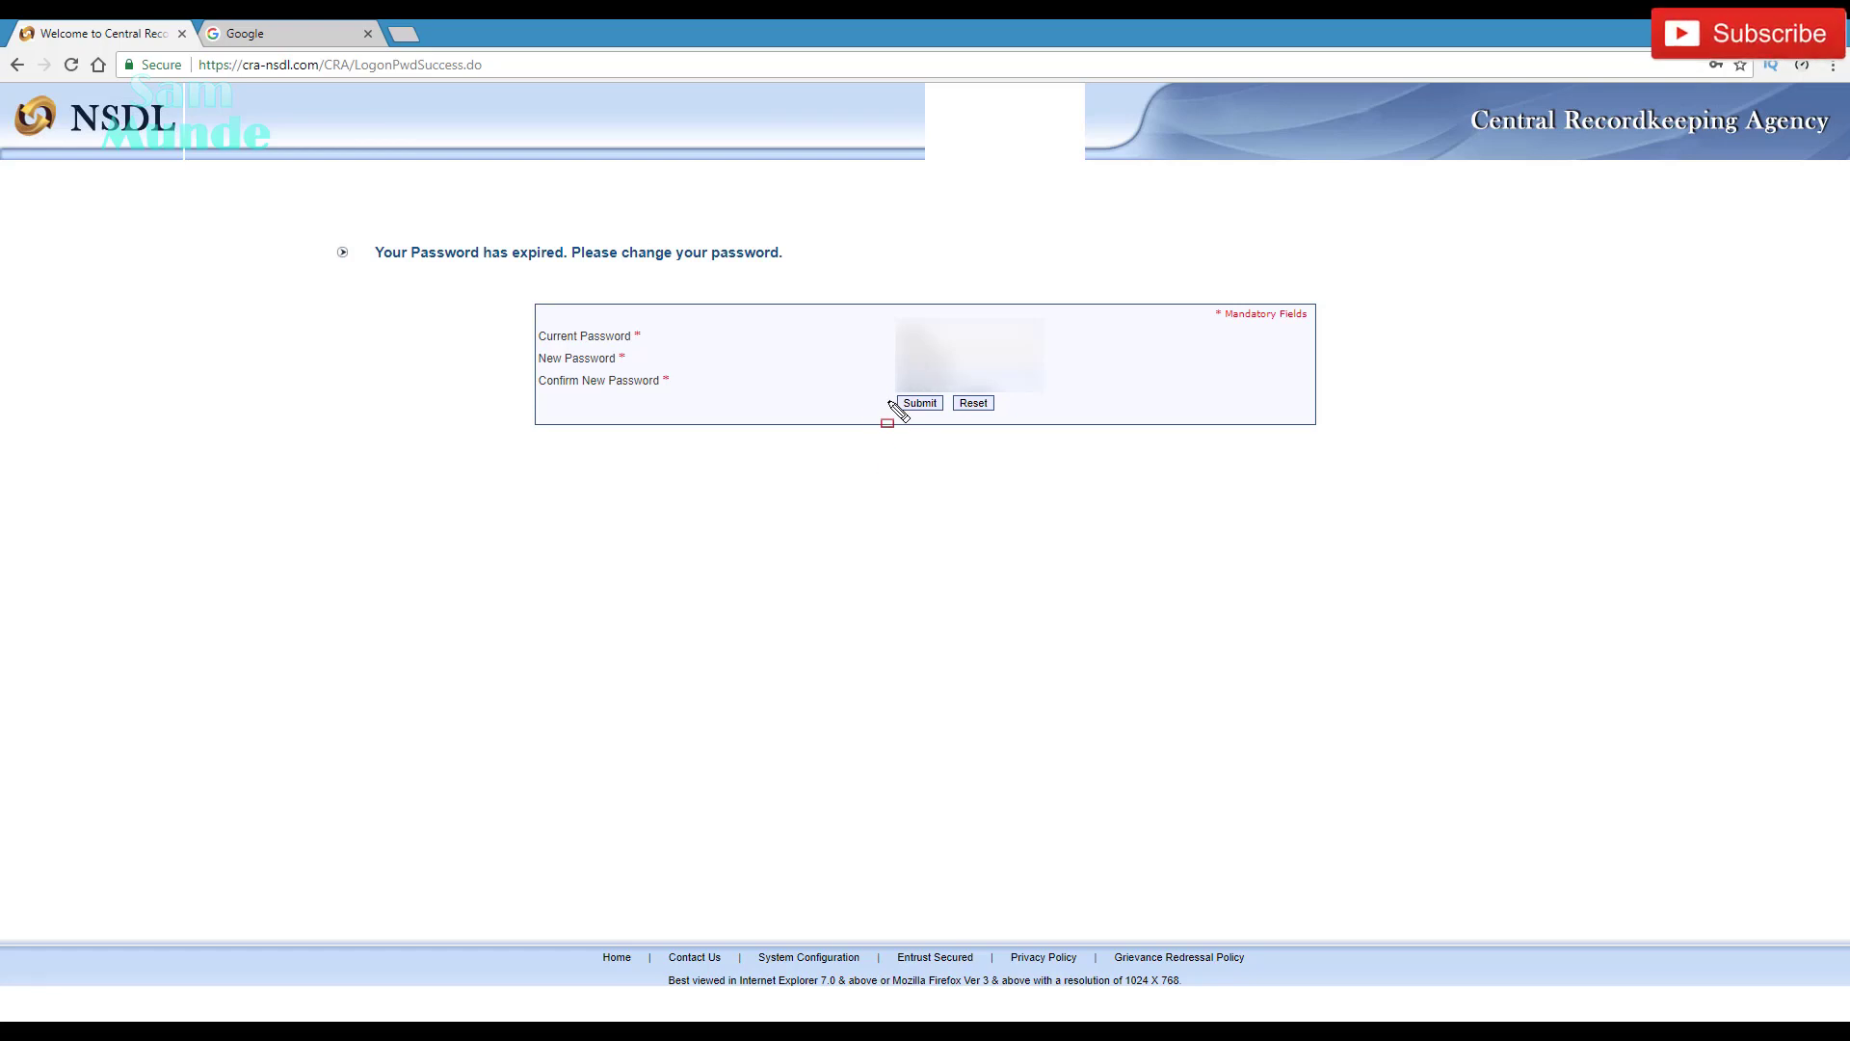
drag(877, 390, 941, 417)
click(929, 407)
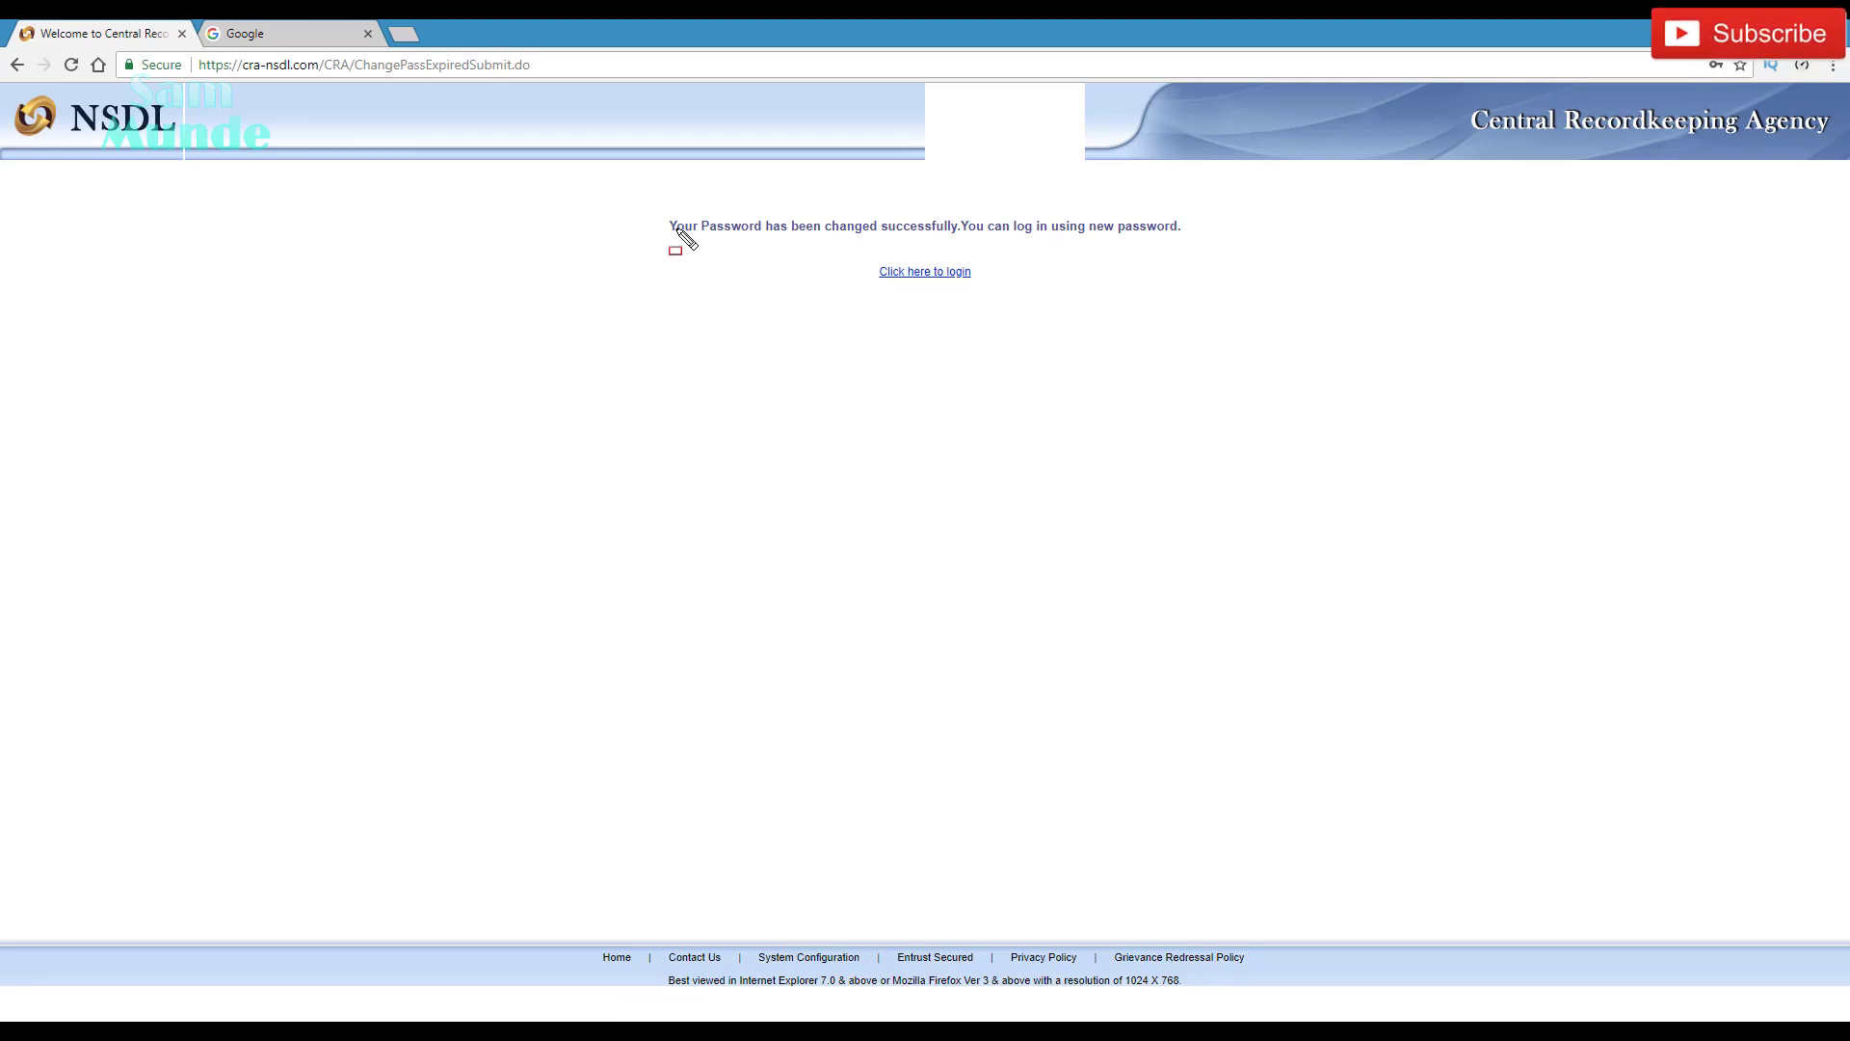
Return to the login page and log in under Subscribers with the user ID, new password and captcha answer
mouse_move(647, 207)
mouse_down()
mouse_move(830, 252)
mouse_move(1192, 236)
mouse_up()
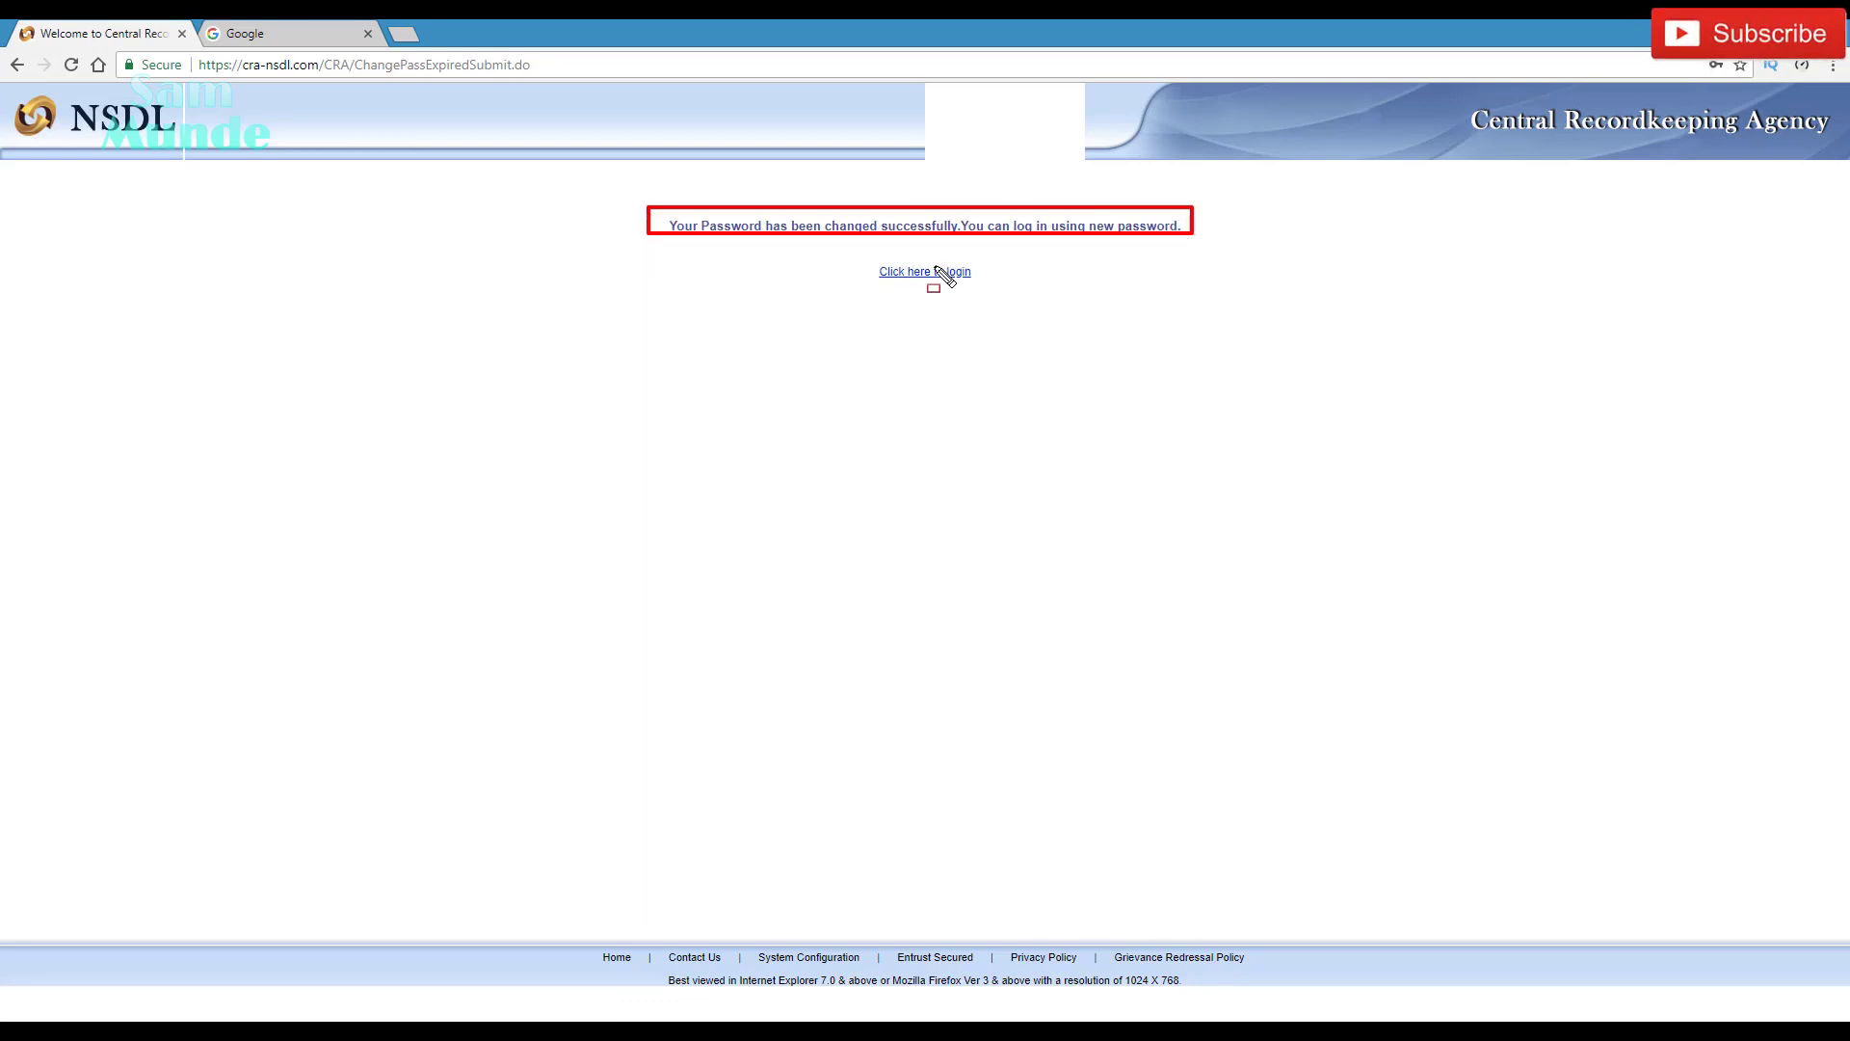
drag(868, 259, 1029, 302)
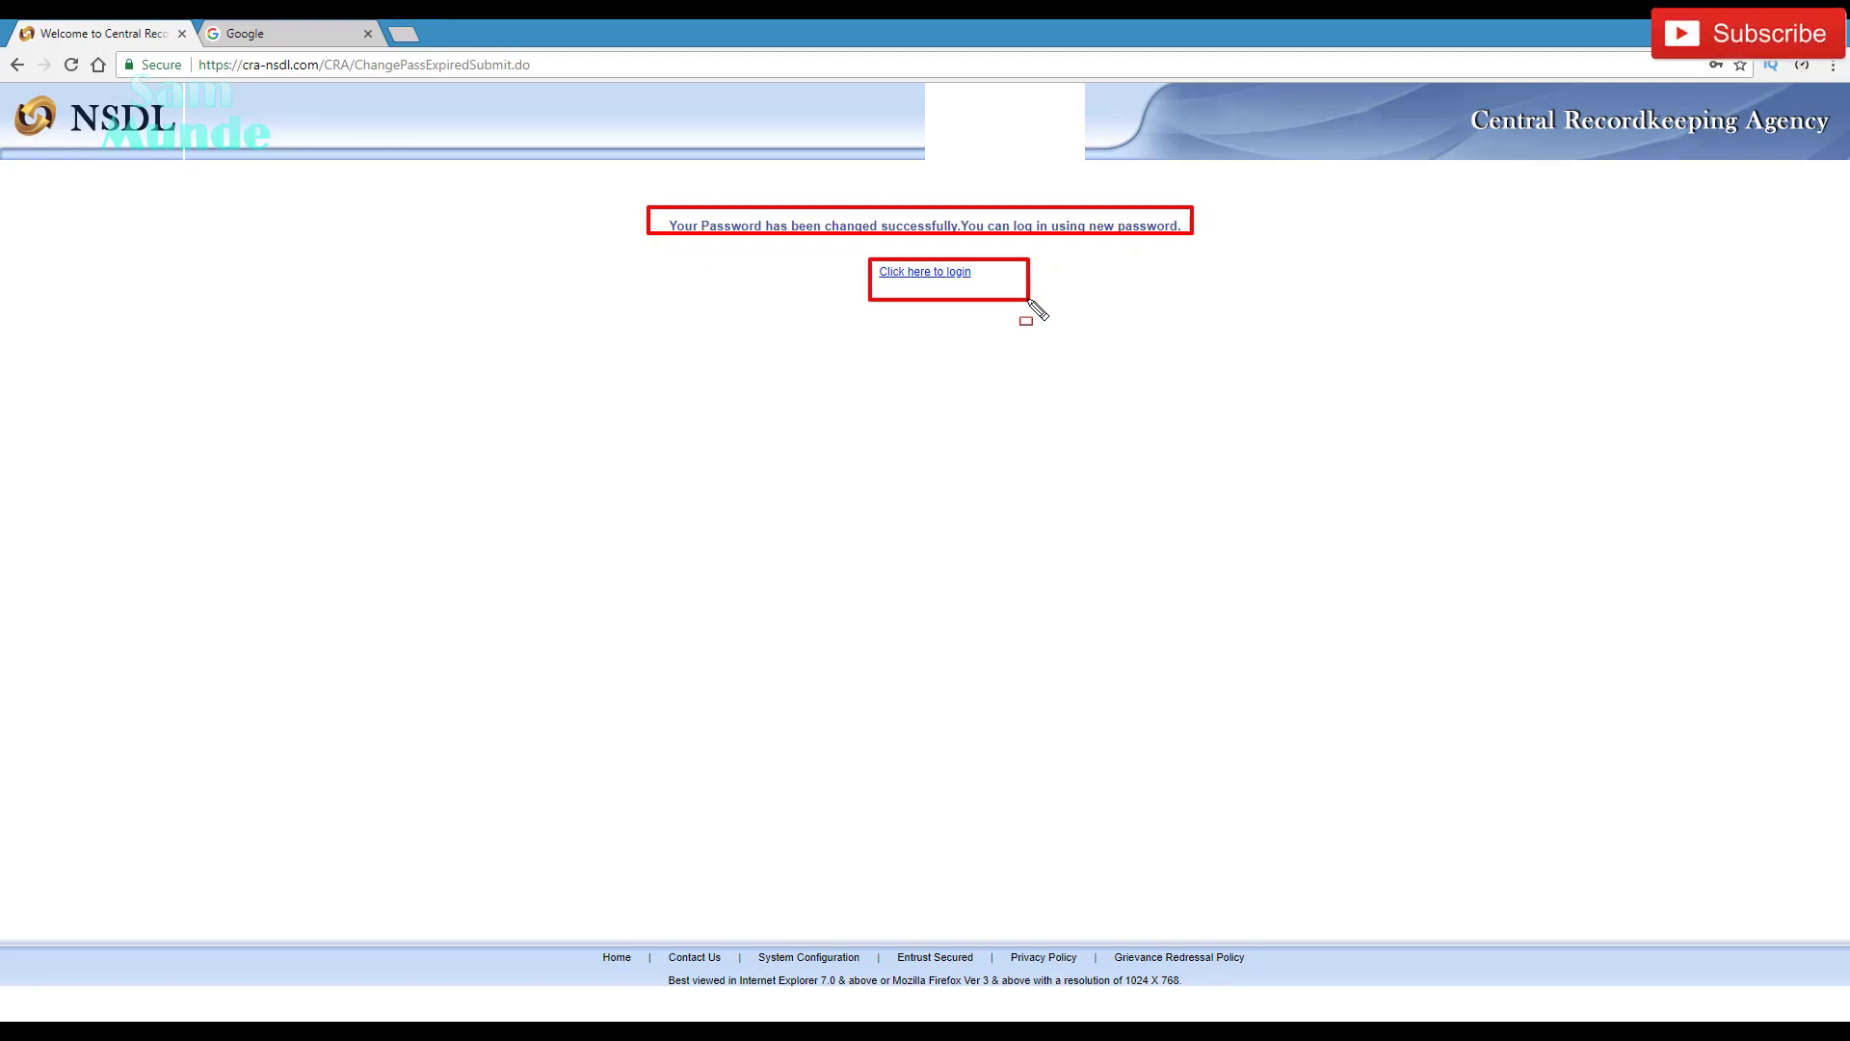
key(Escape)
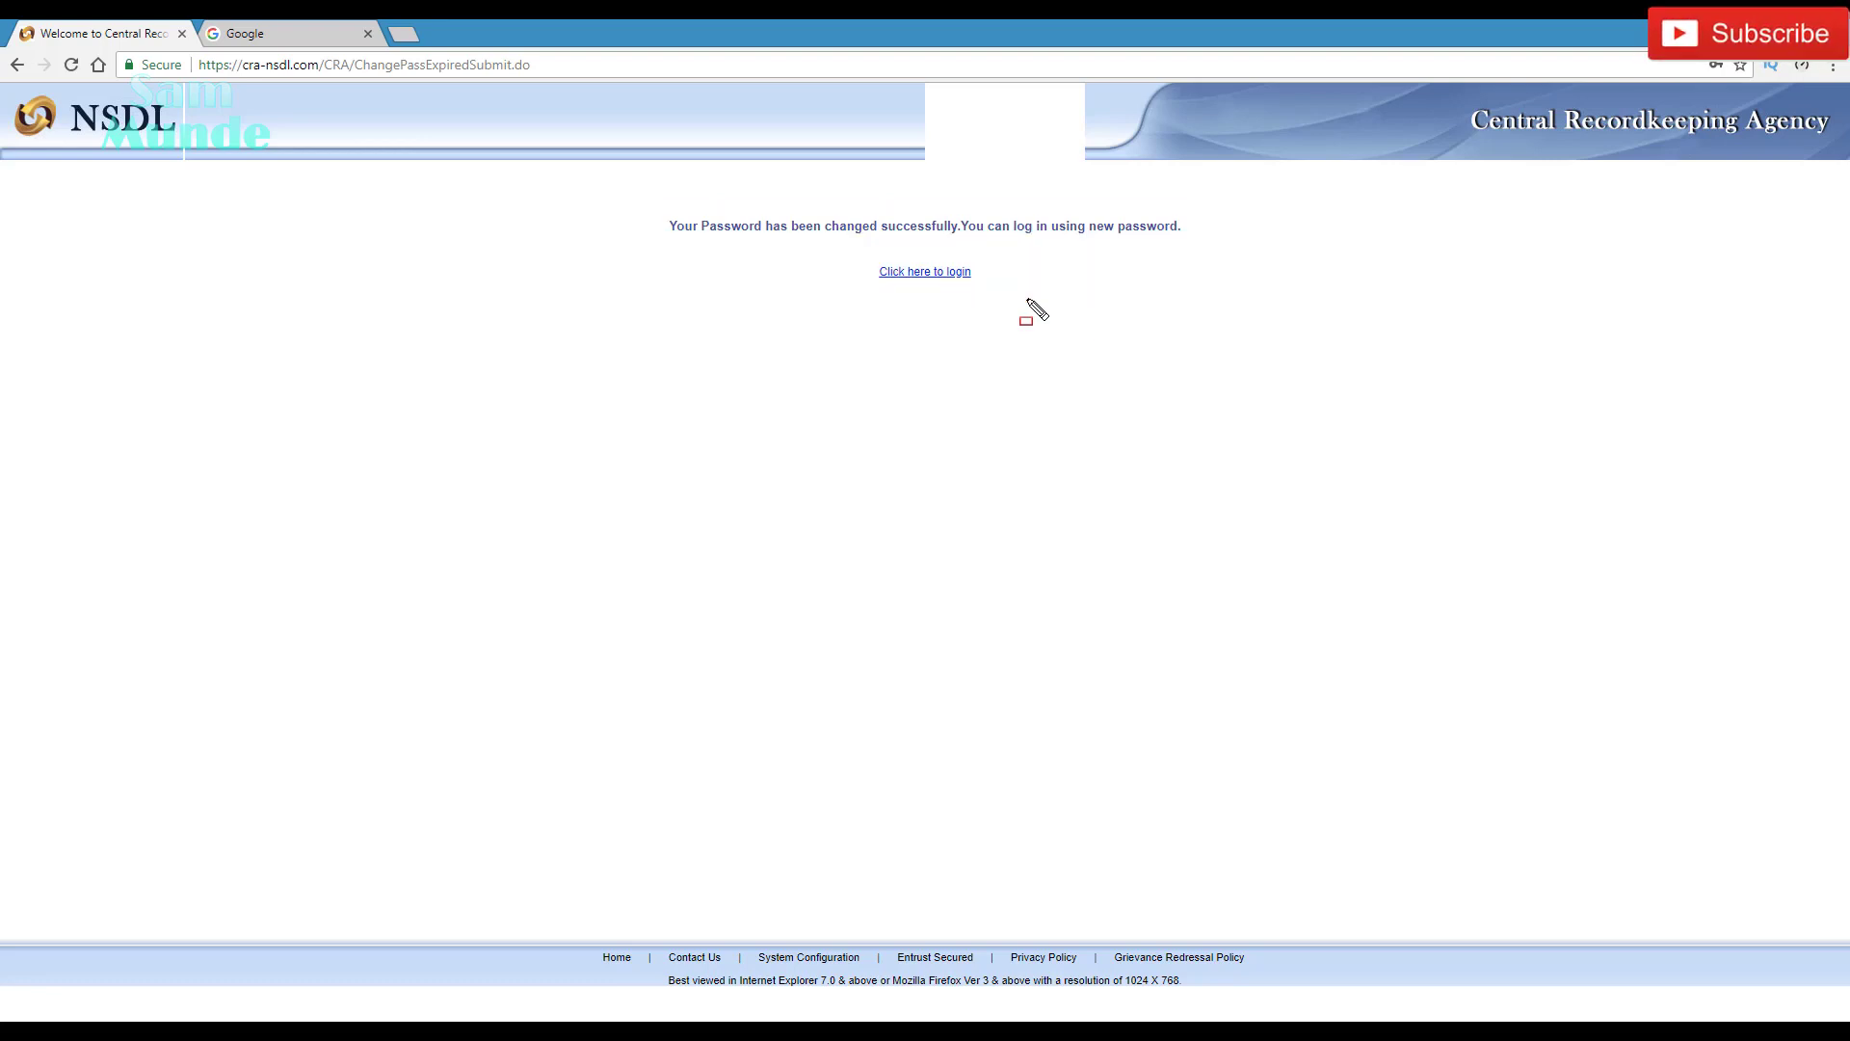
click(922, 276)
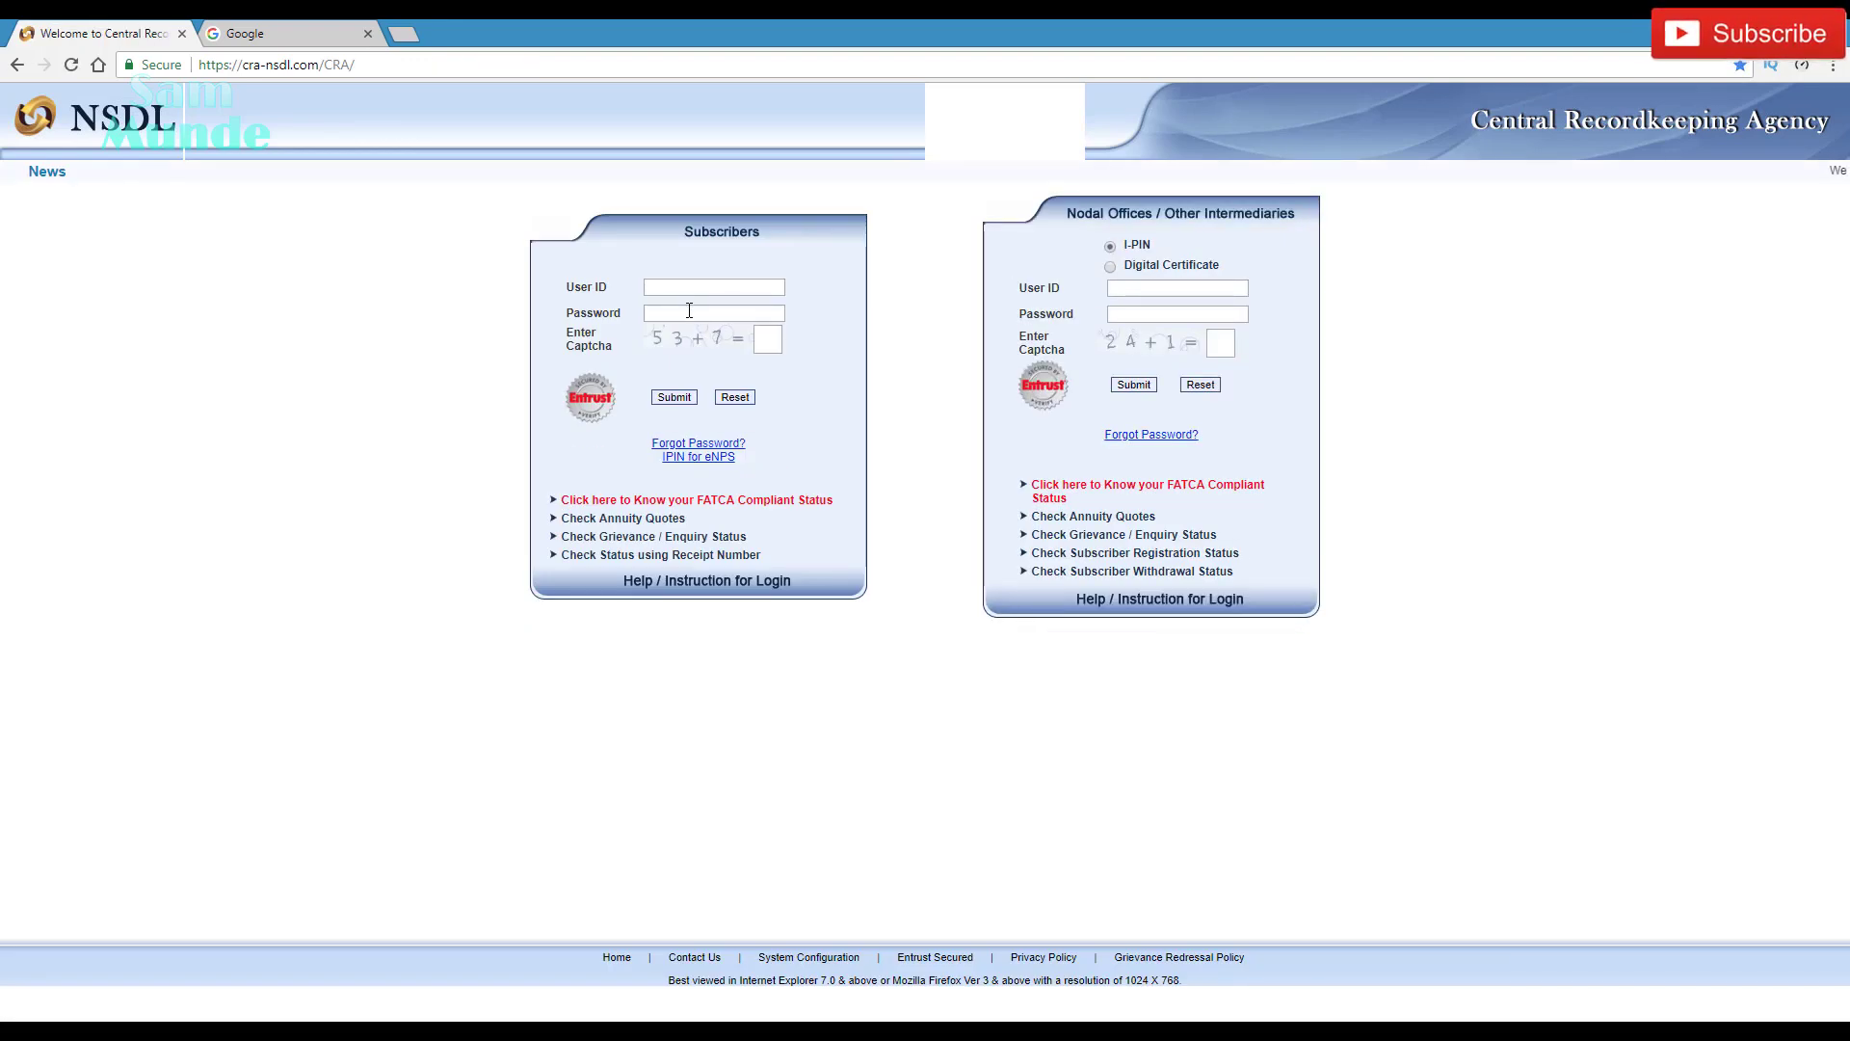
click(689, 287)
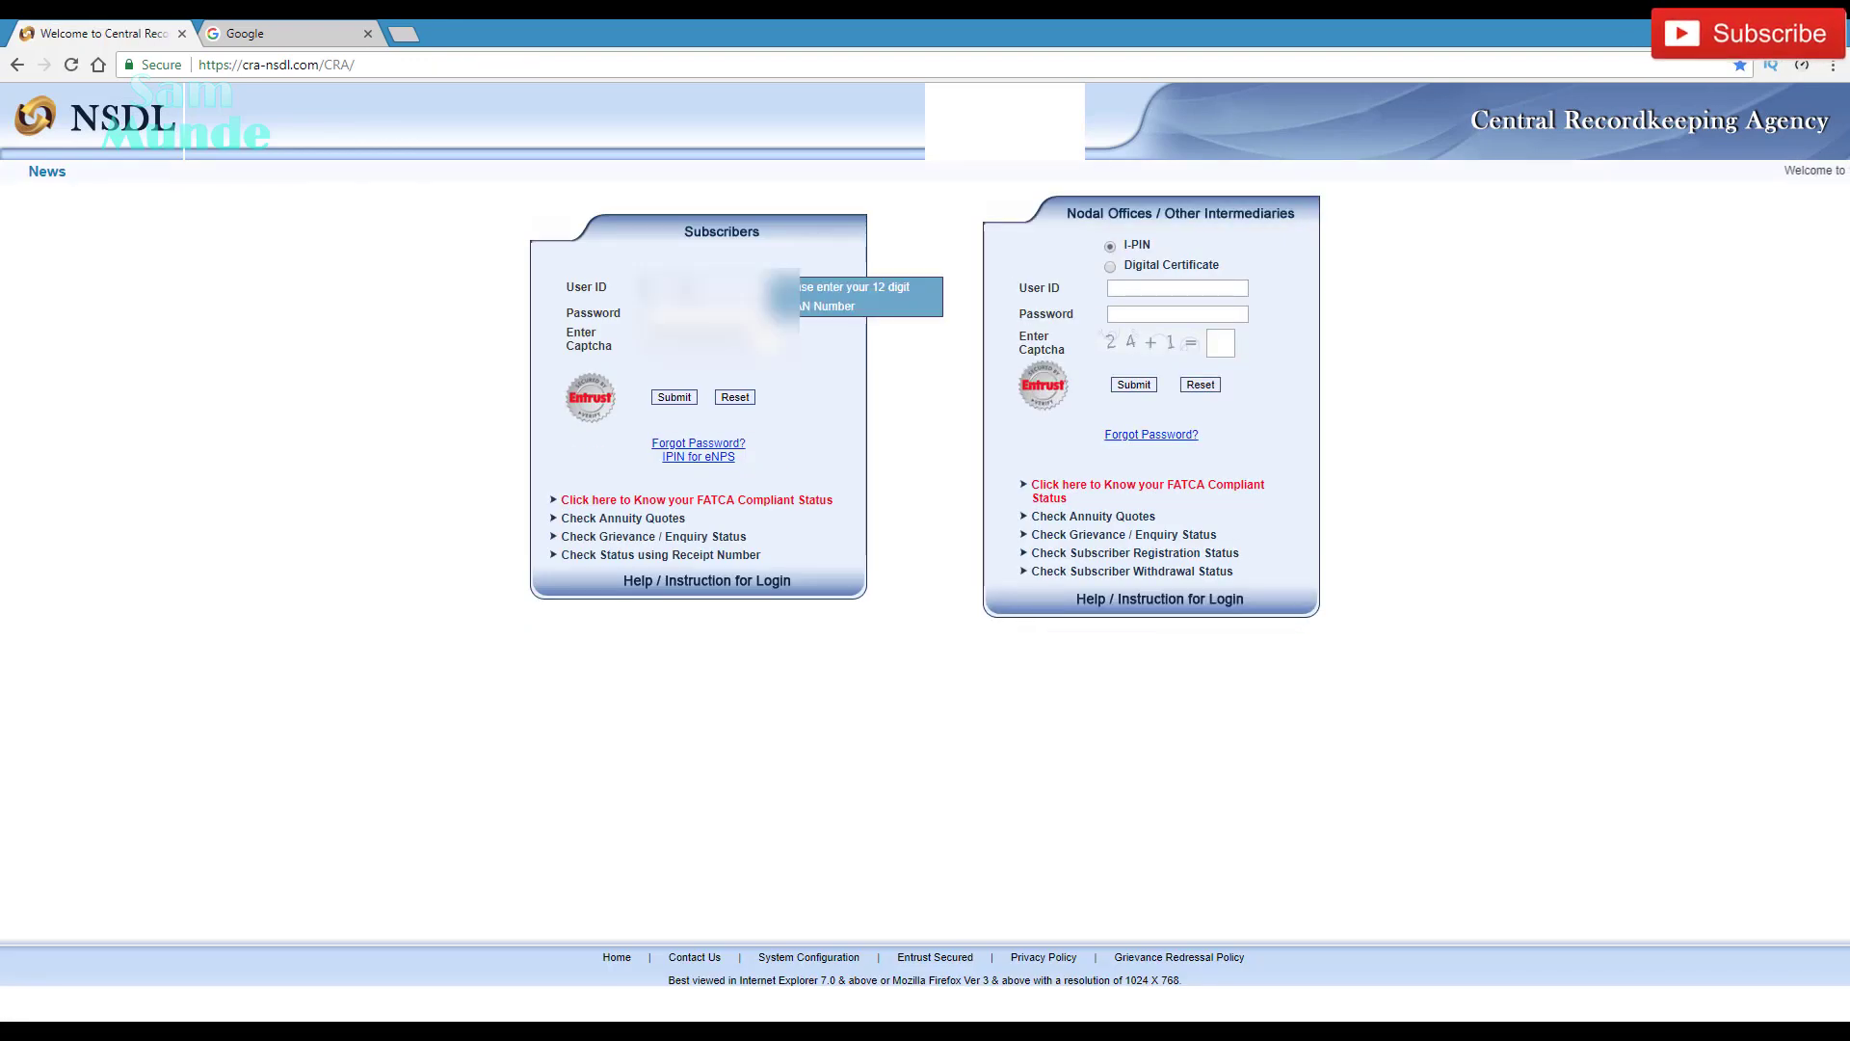
key(Down)
key(Return)
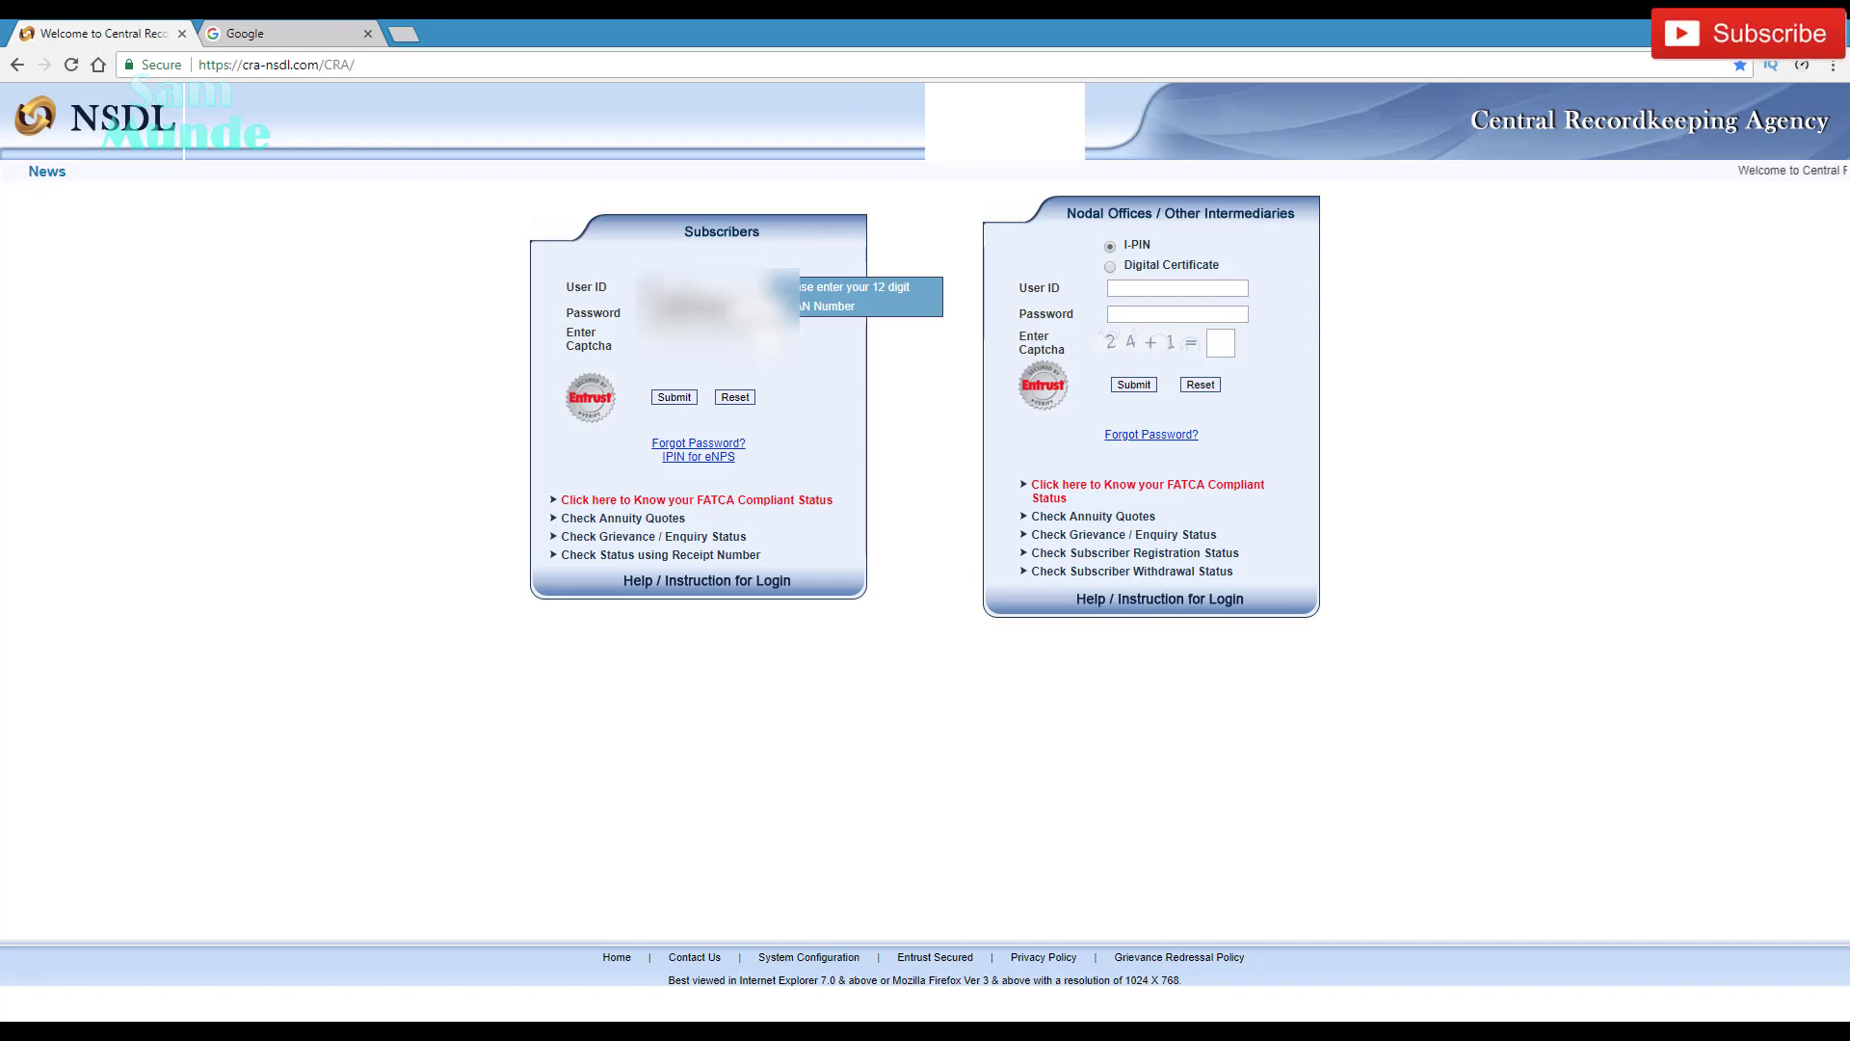
key(Return)
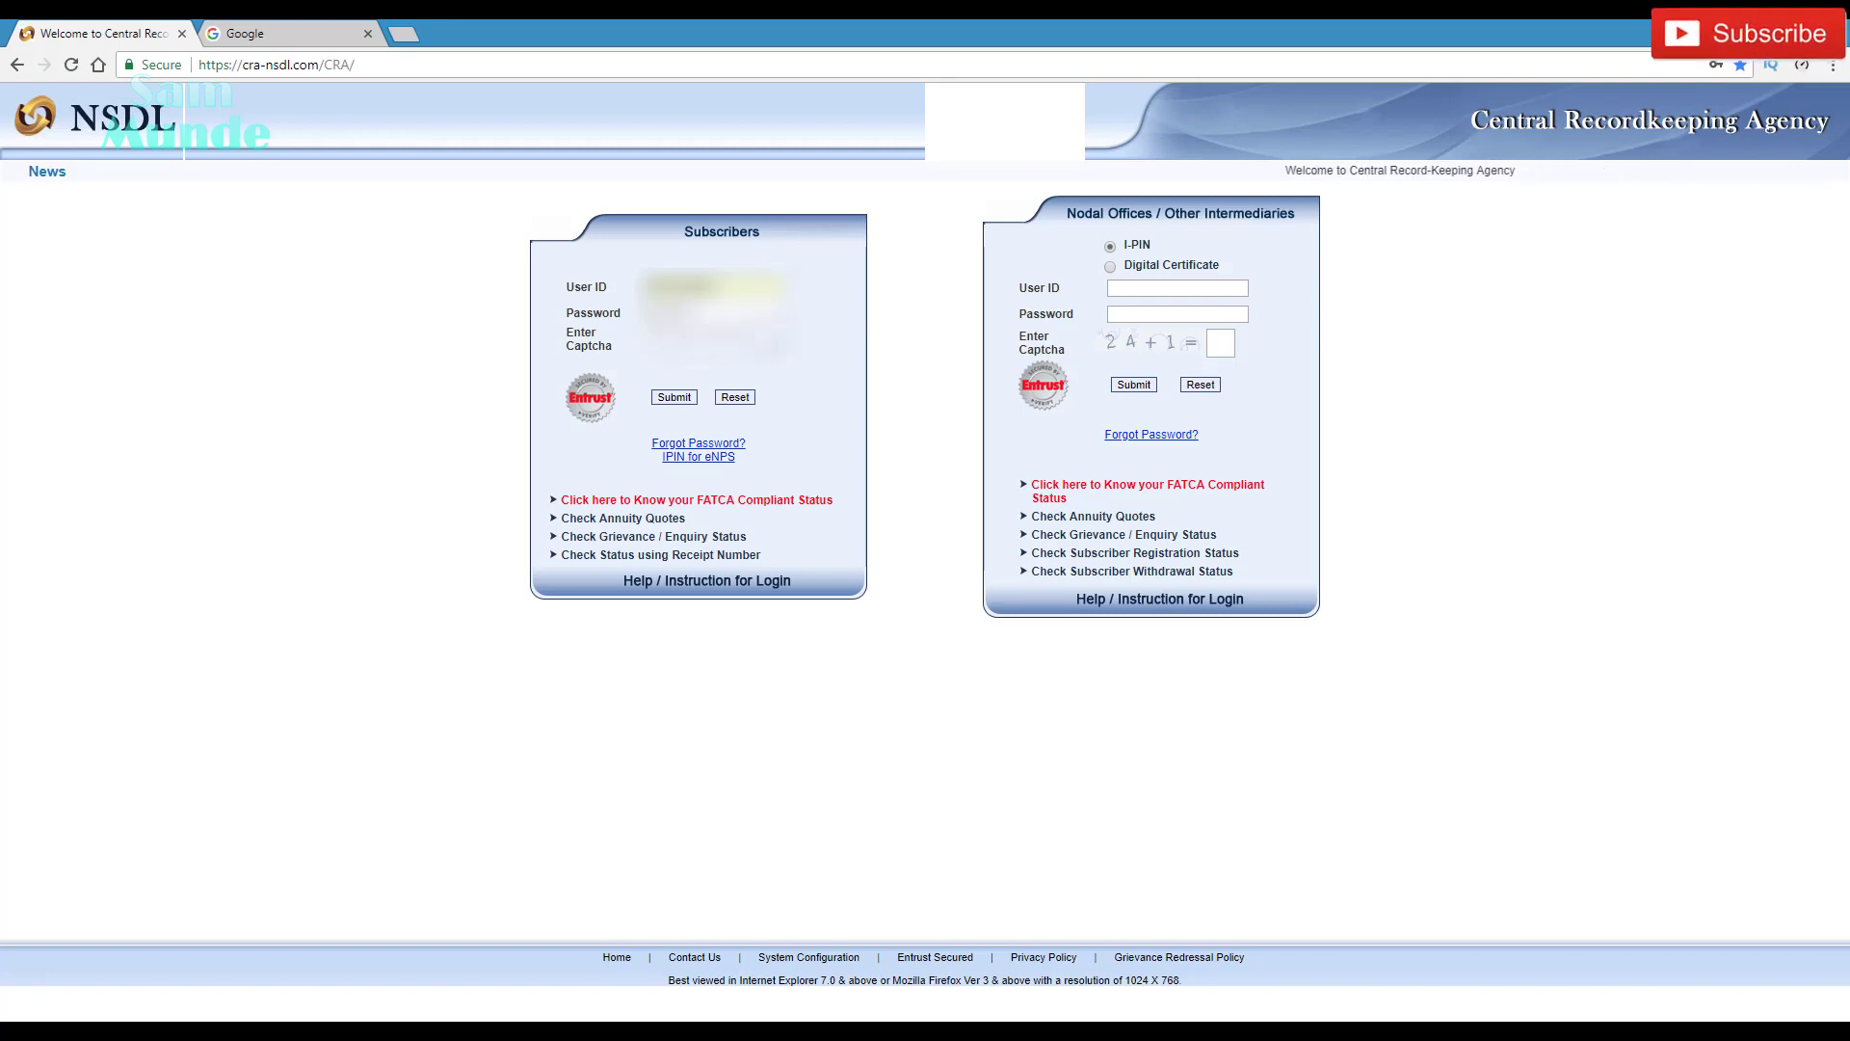
click(663, 391)
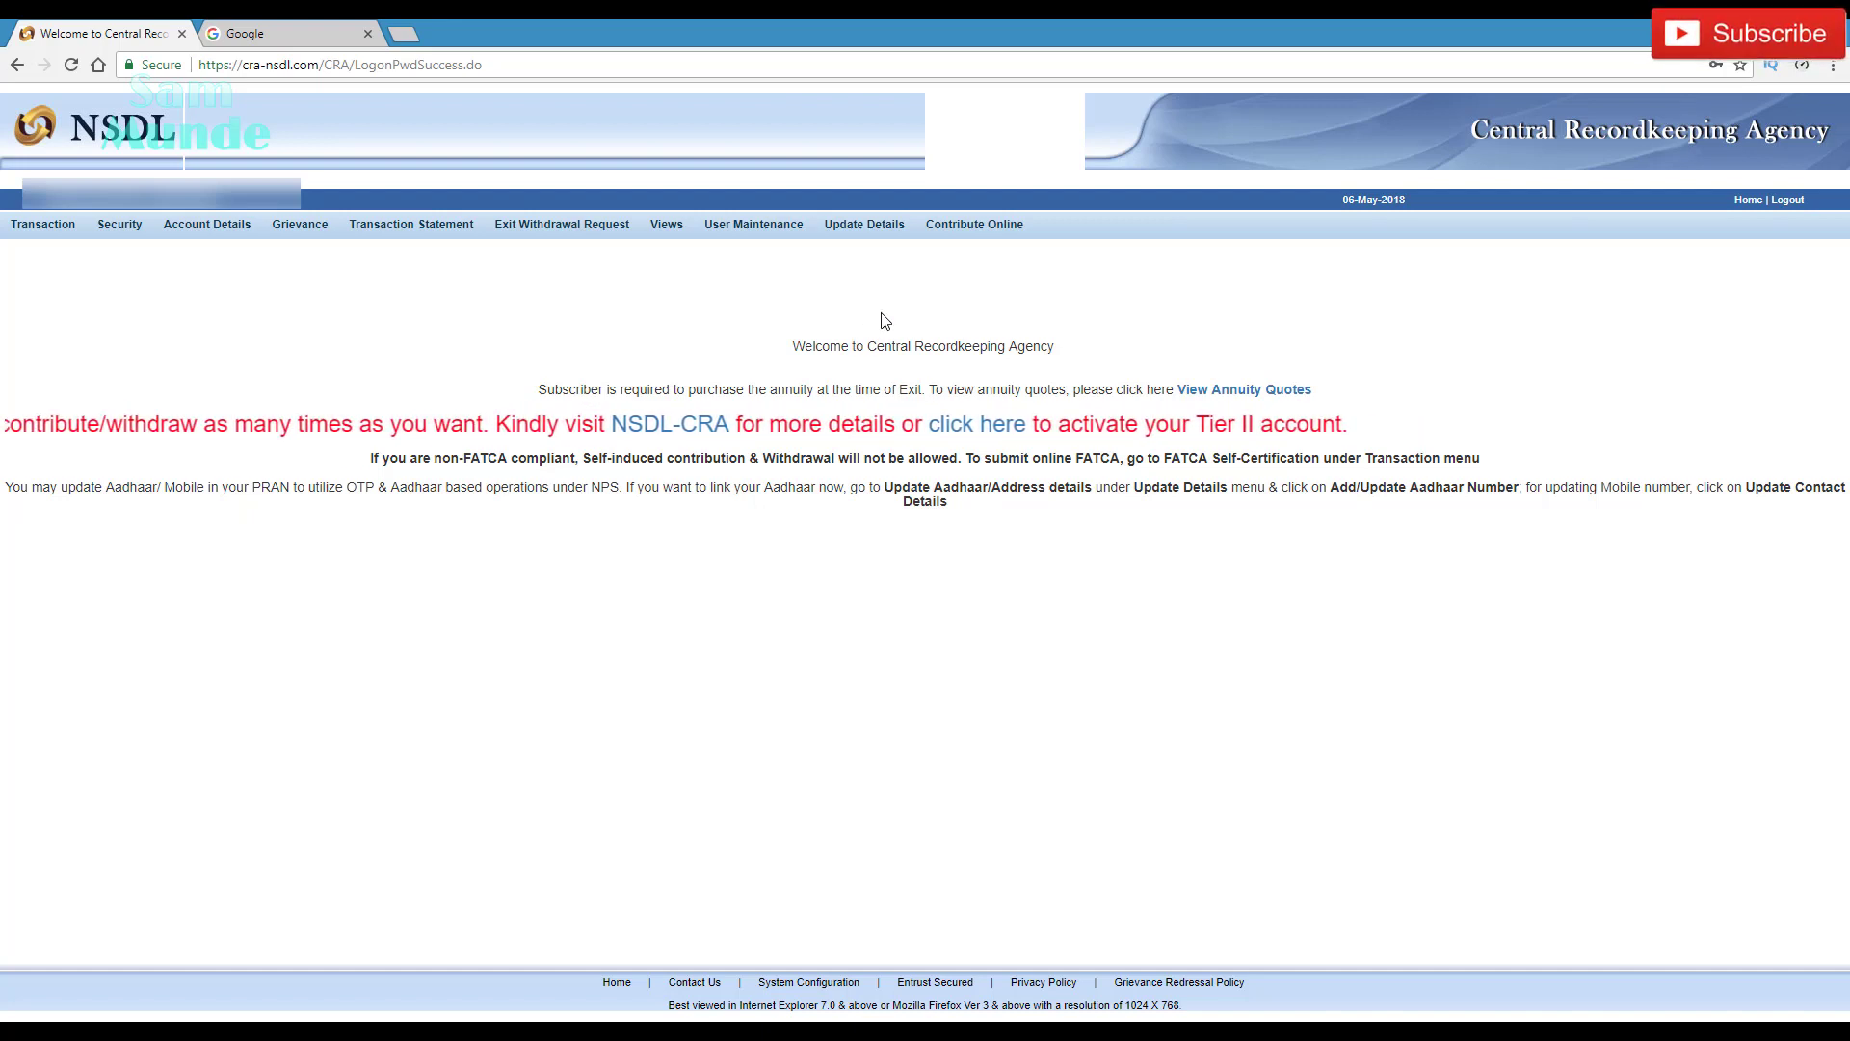
Open the Update Contact Details page for the subscriber account
mouse_move(854, 226)
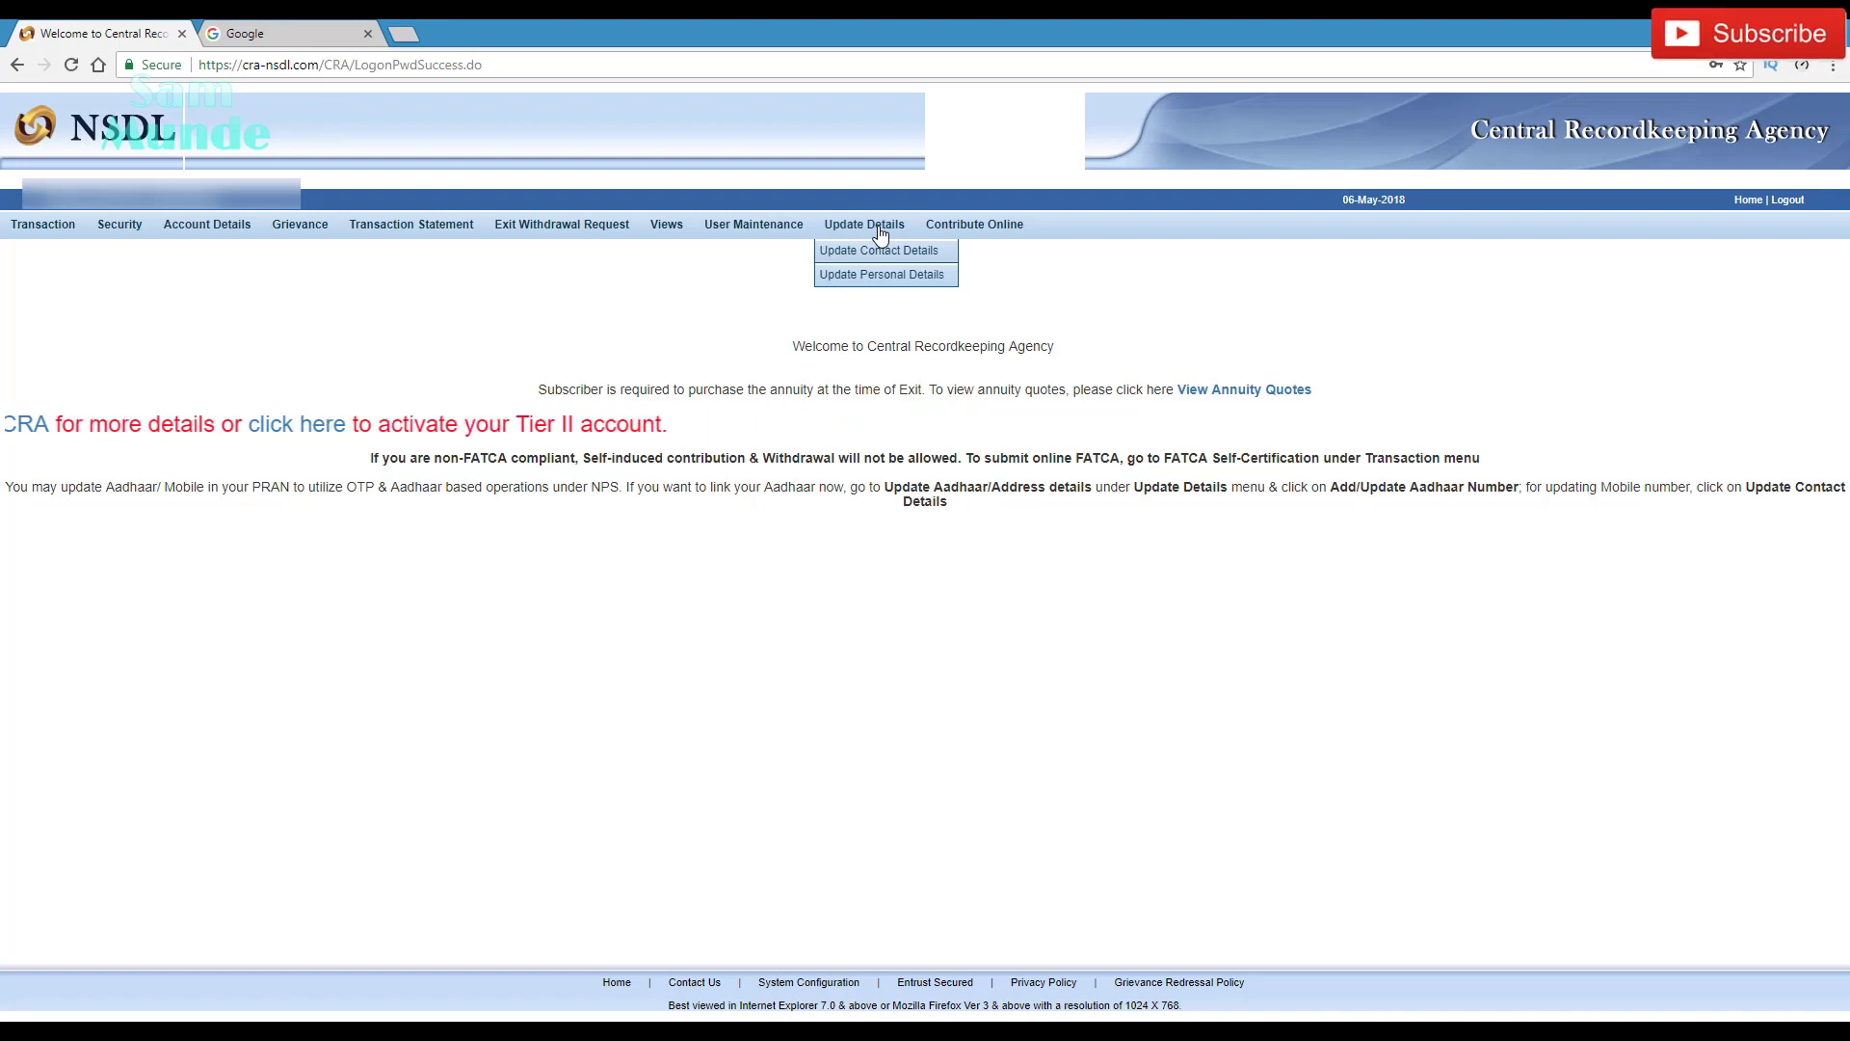
click(881, 250)
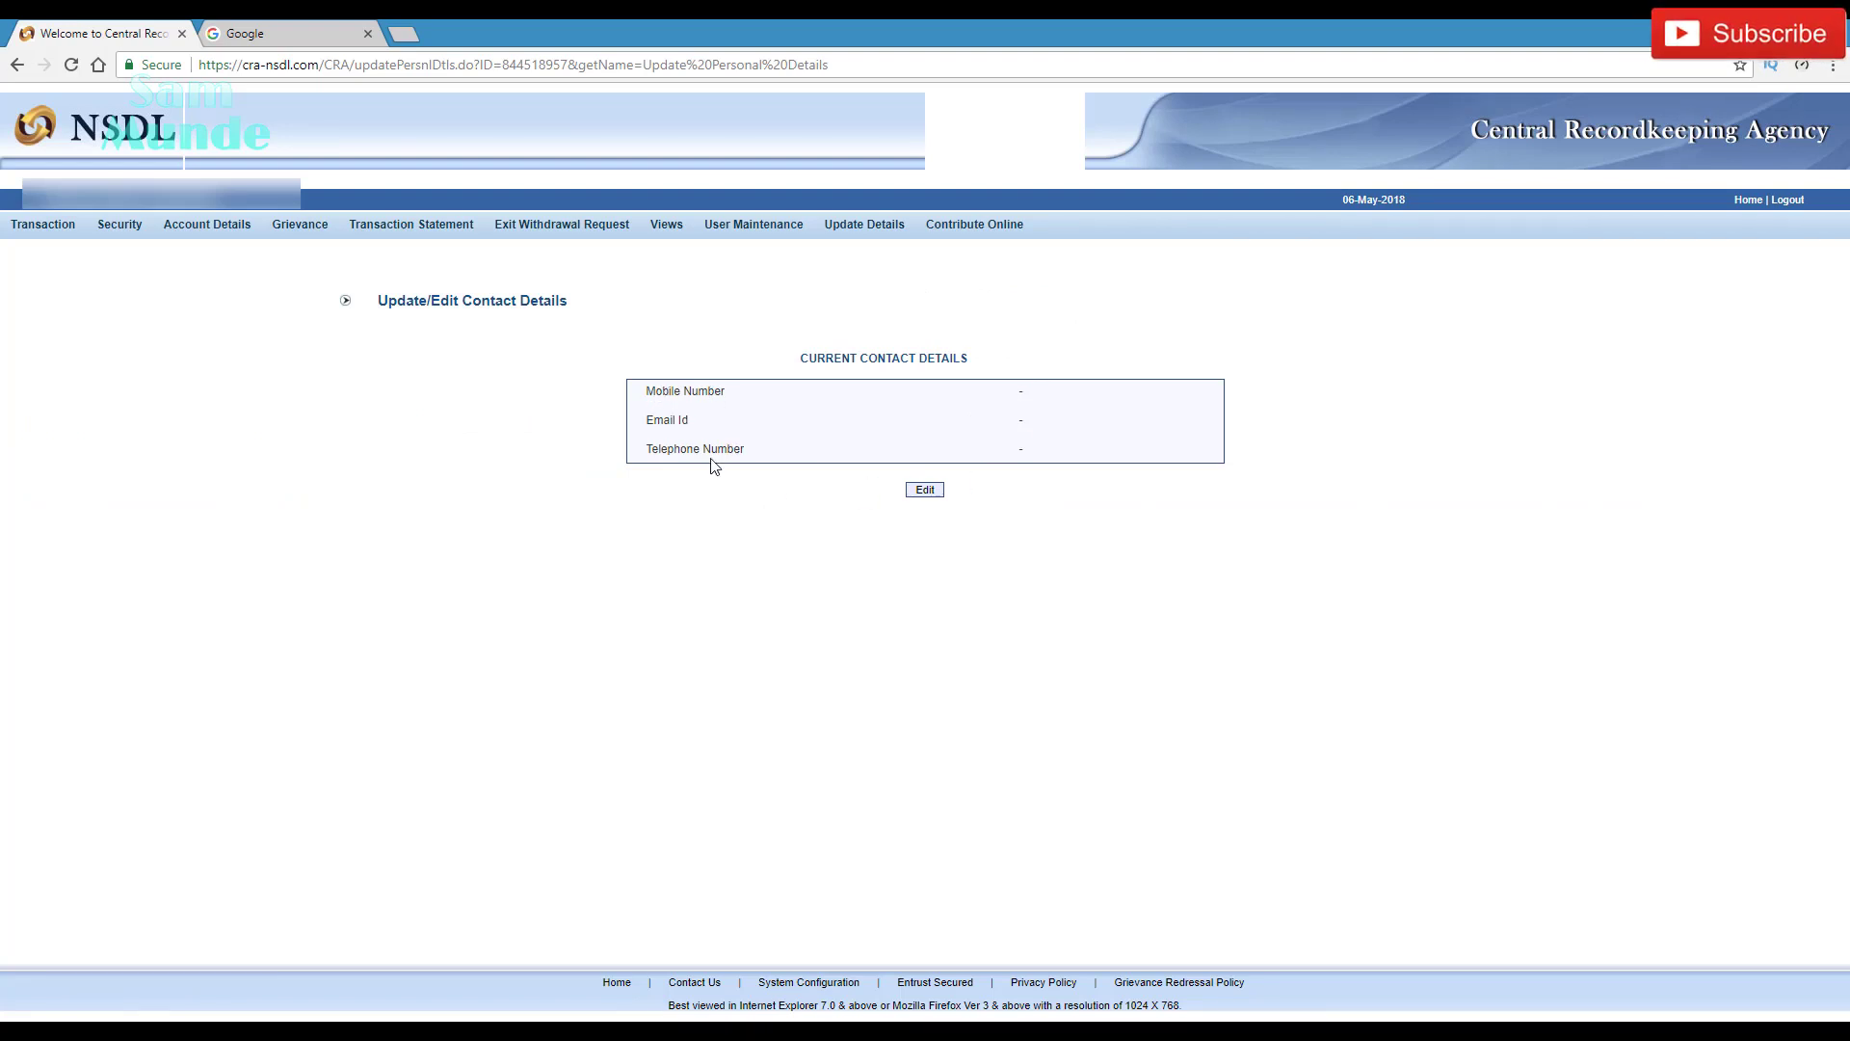
key(ctrl+a)
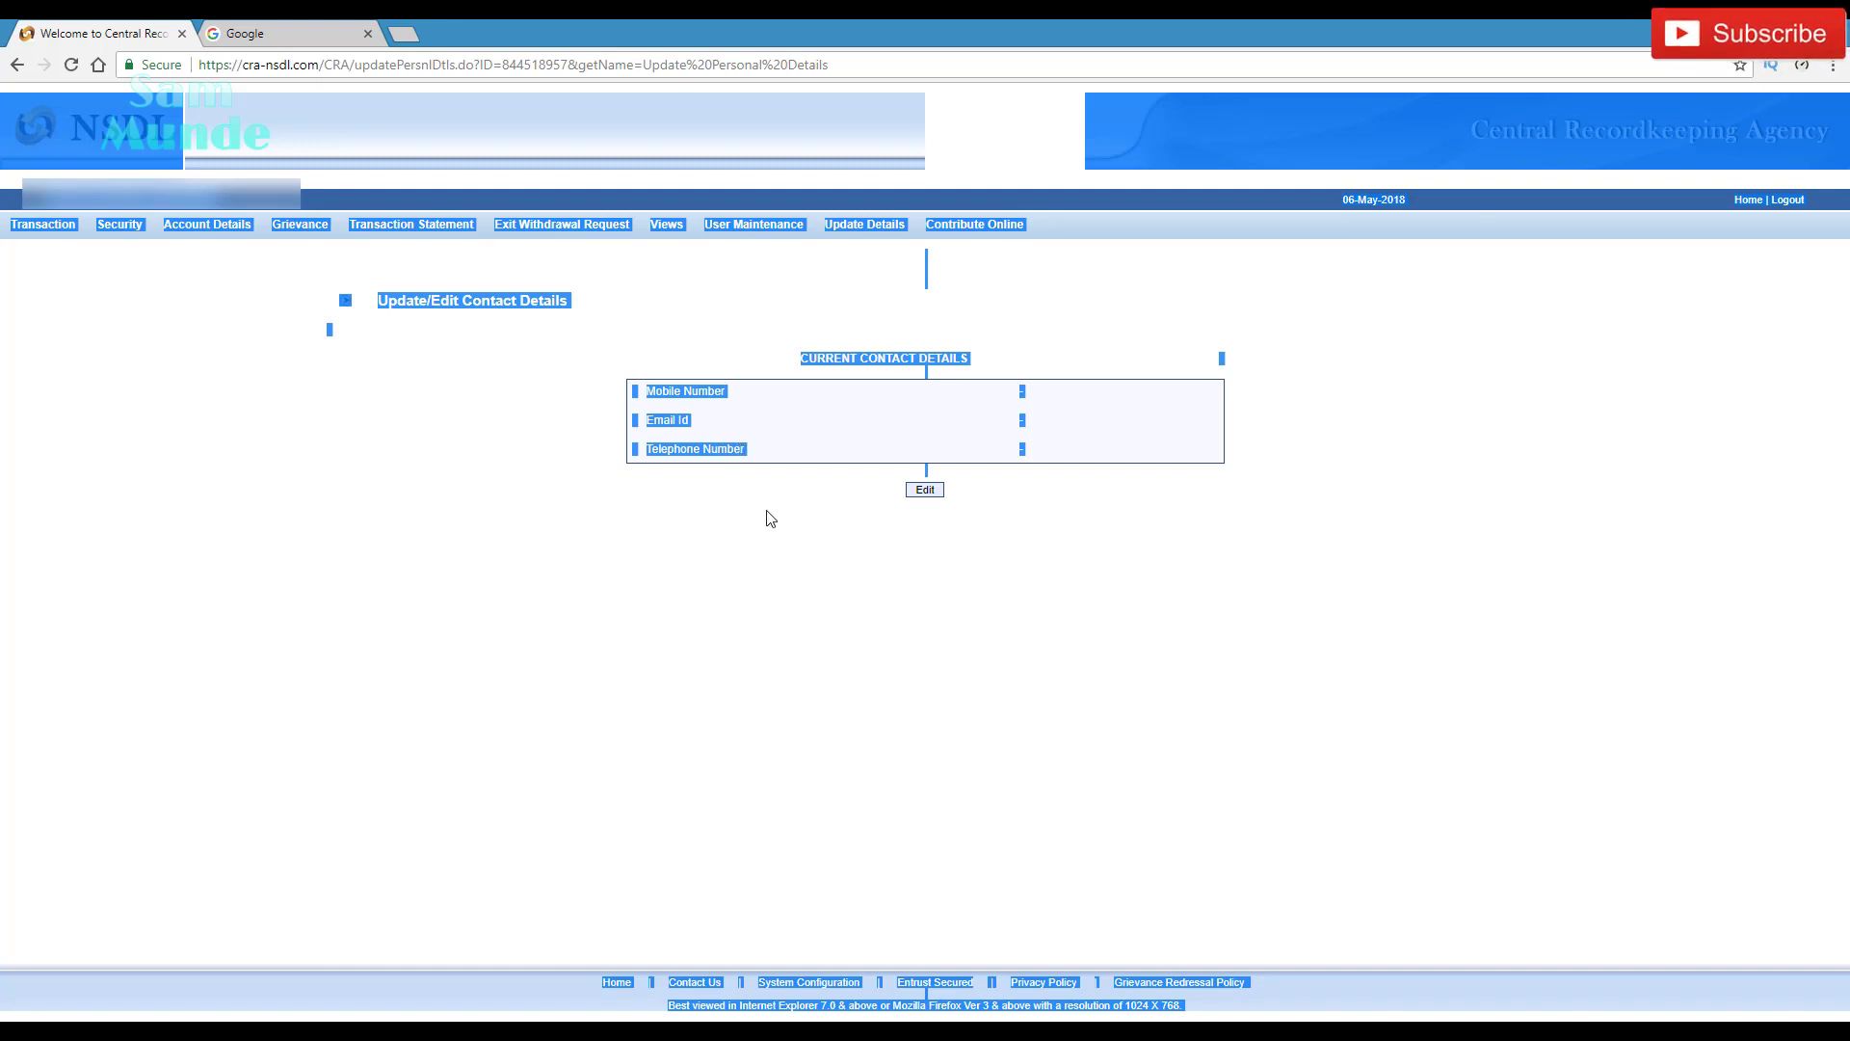
click(796, 551)
mouse_move(633, 378)
mouse_down()
mouse_move(727, 417)
mouse_move(766, 482)
mouse_move(748, 473)
mouse_up()
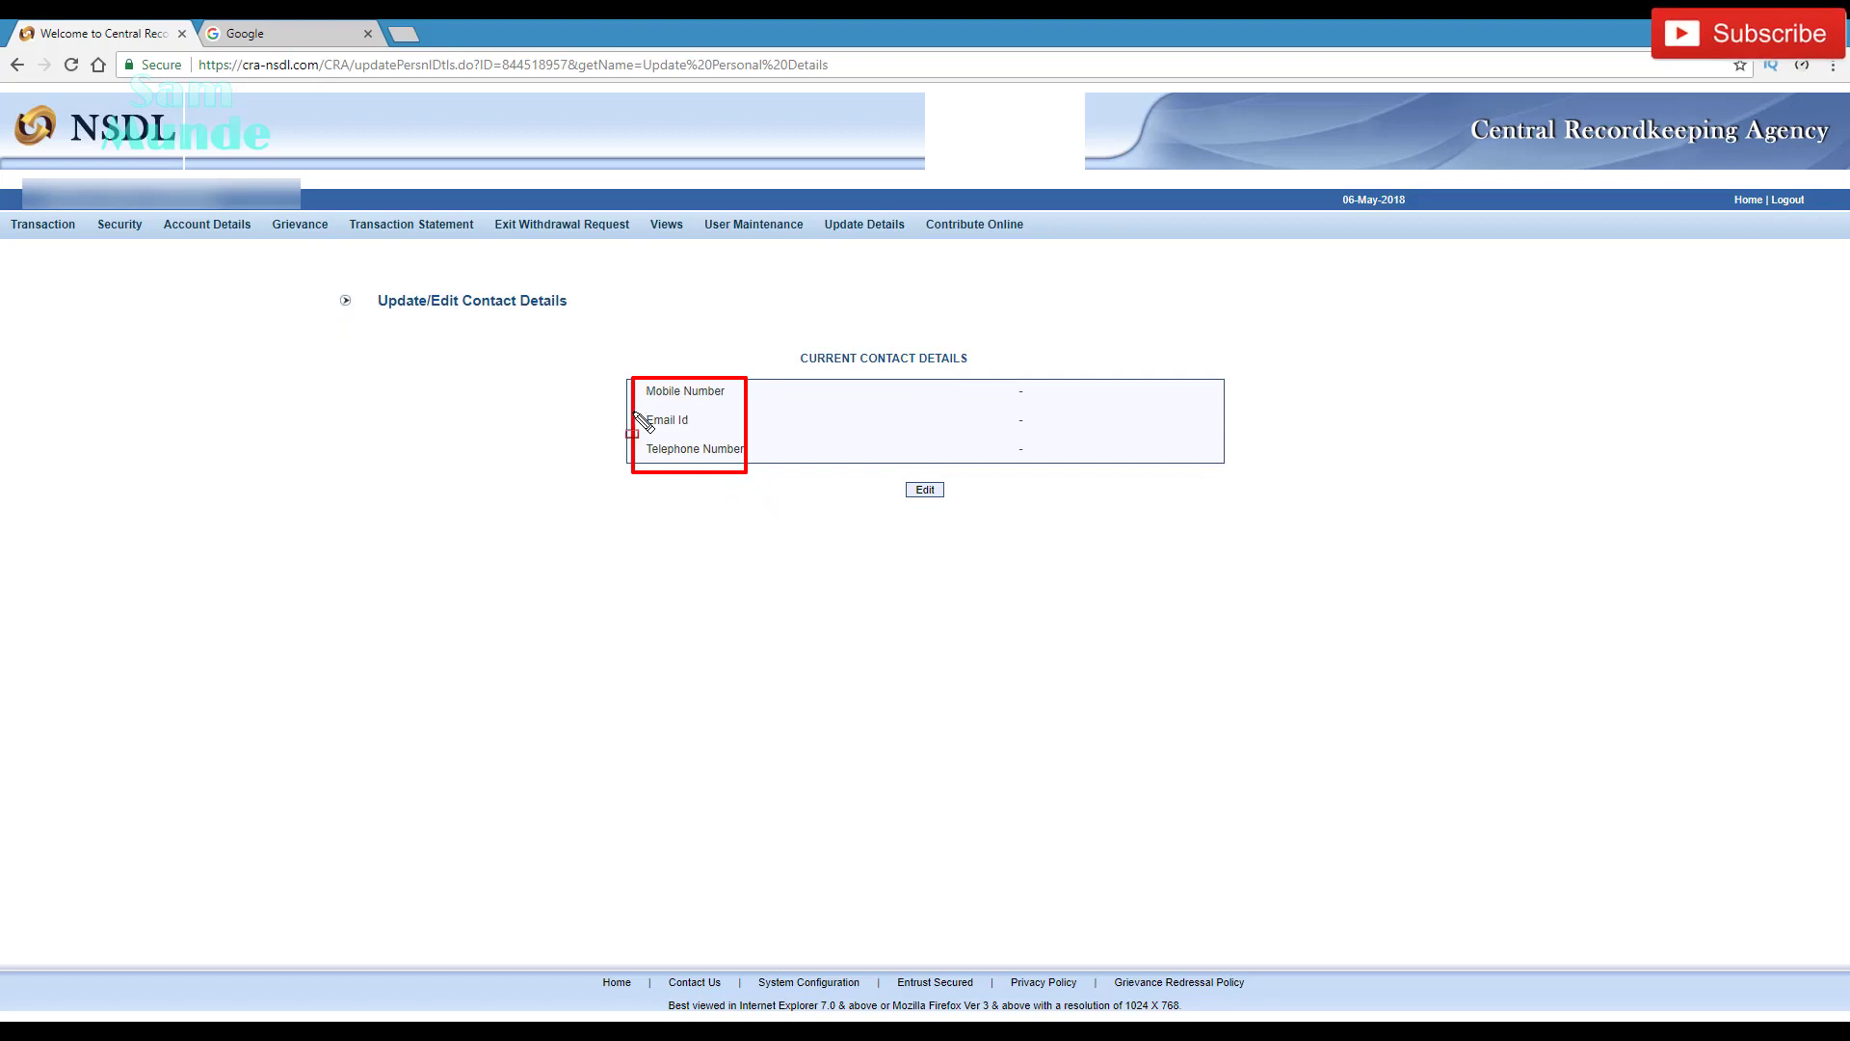
key(Escape)
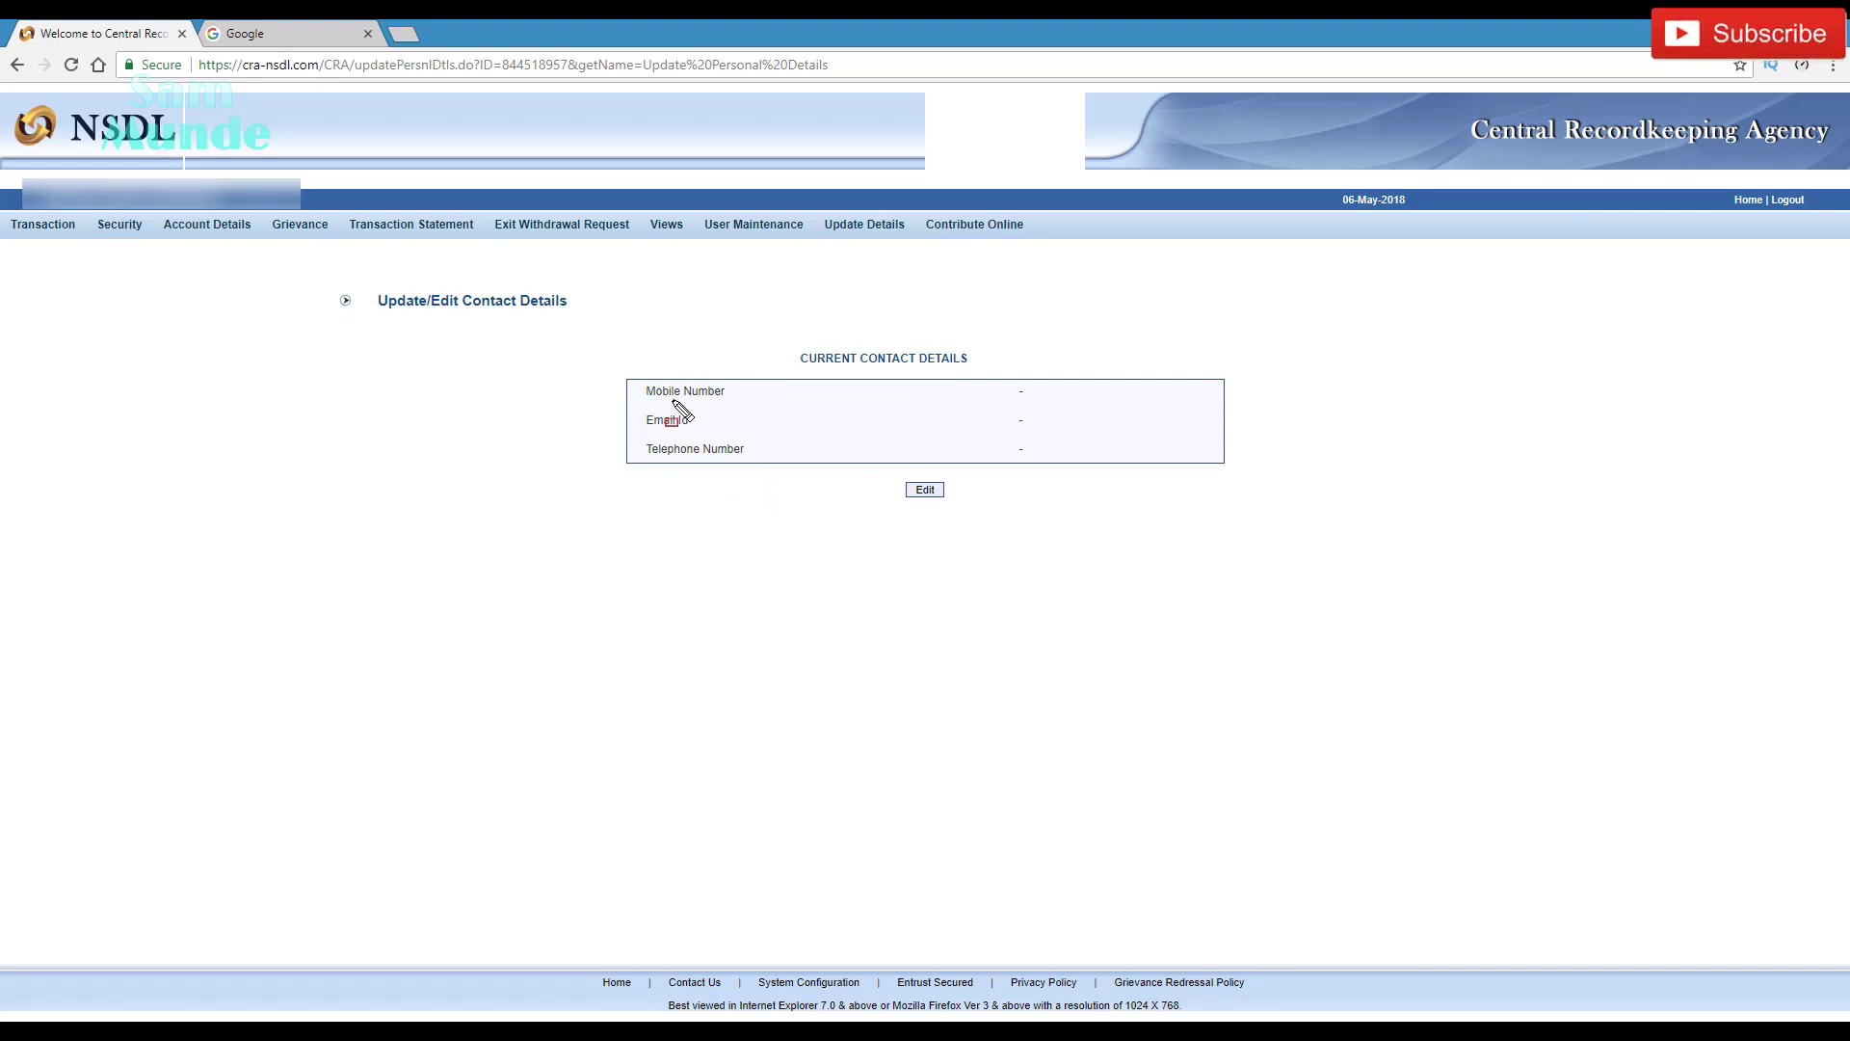
Edit the contact details and enter the subscriber's new mobile number and email ID
click(925, 489)
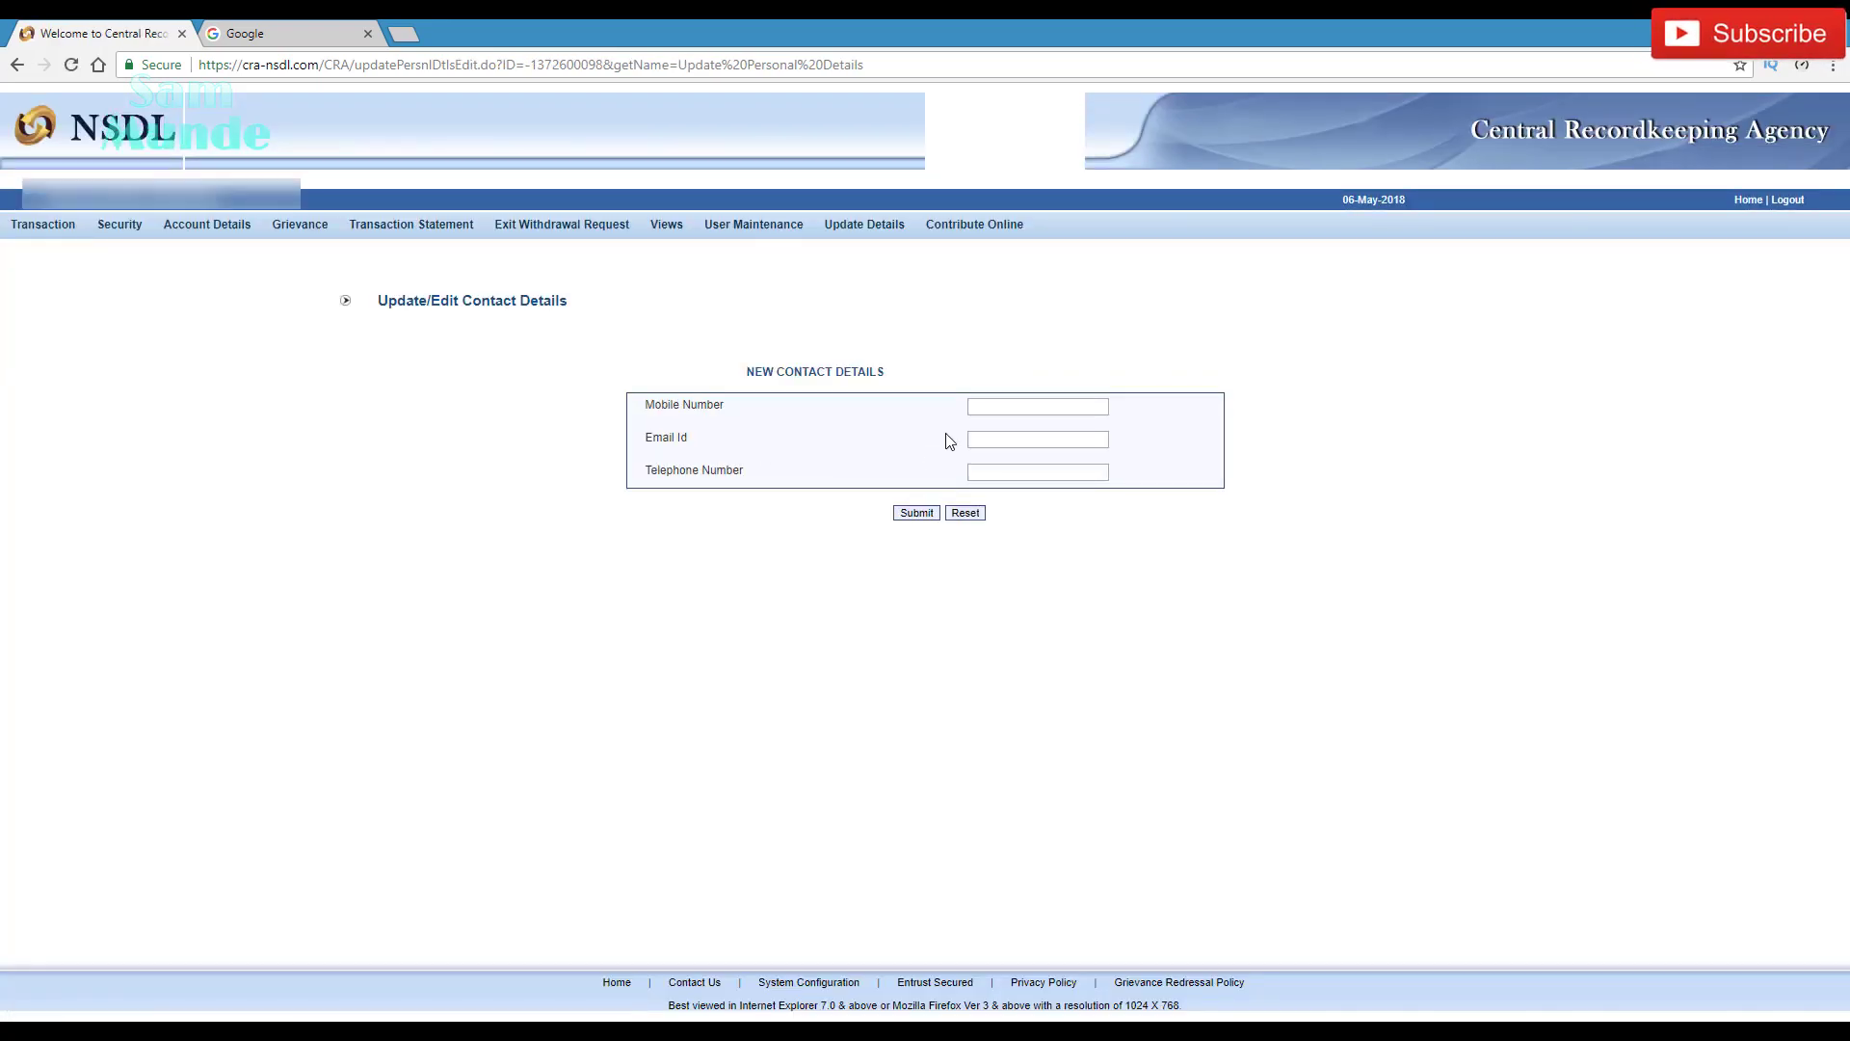
click(990, 405)
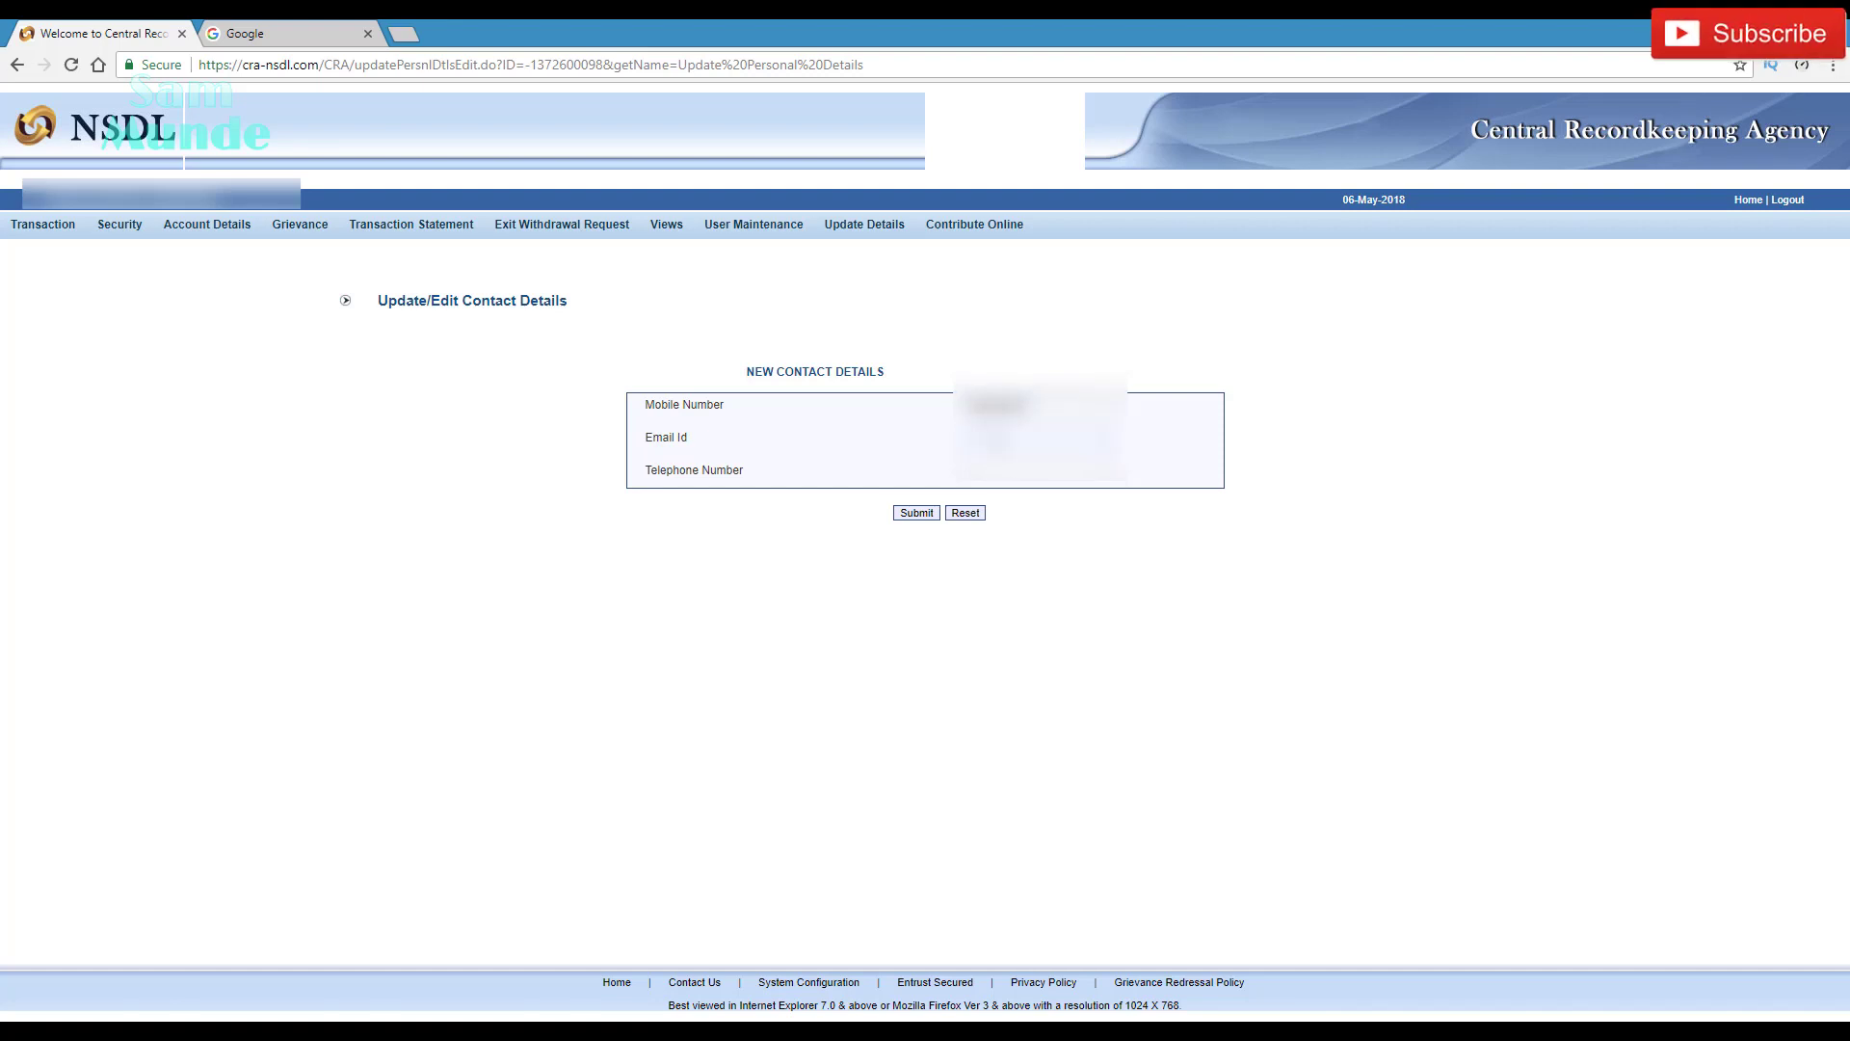
click(1021, 471)
drag(949, 425, 1162, 453)
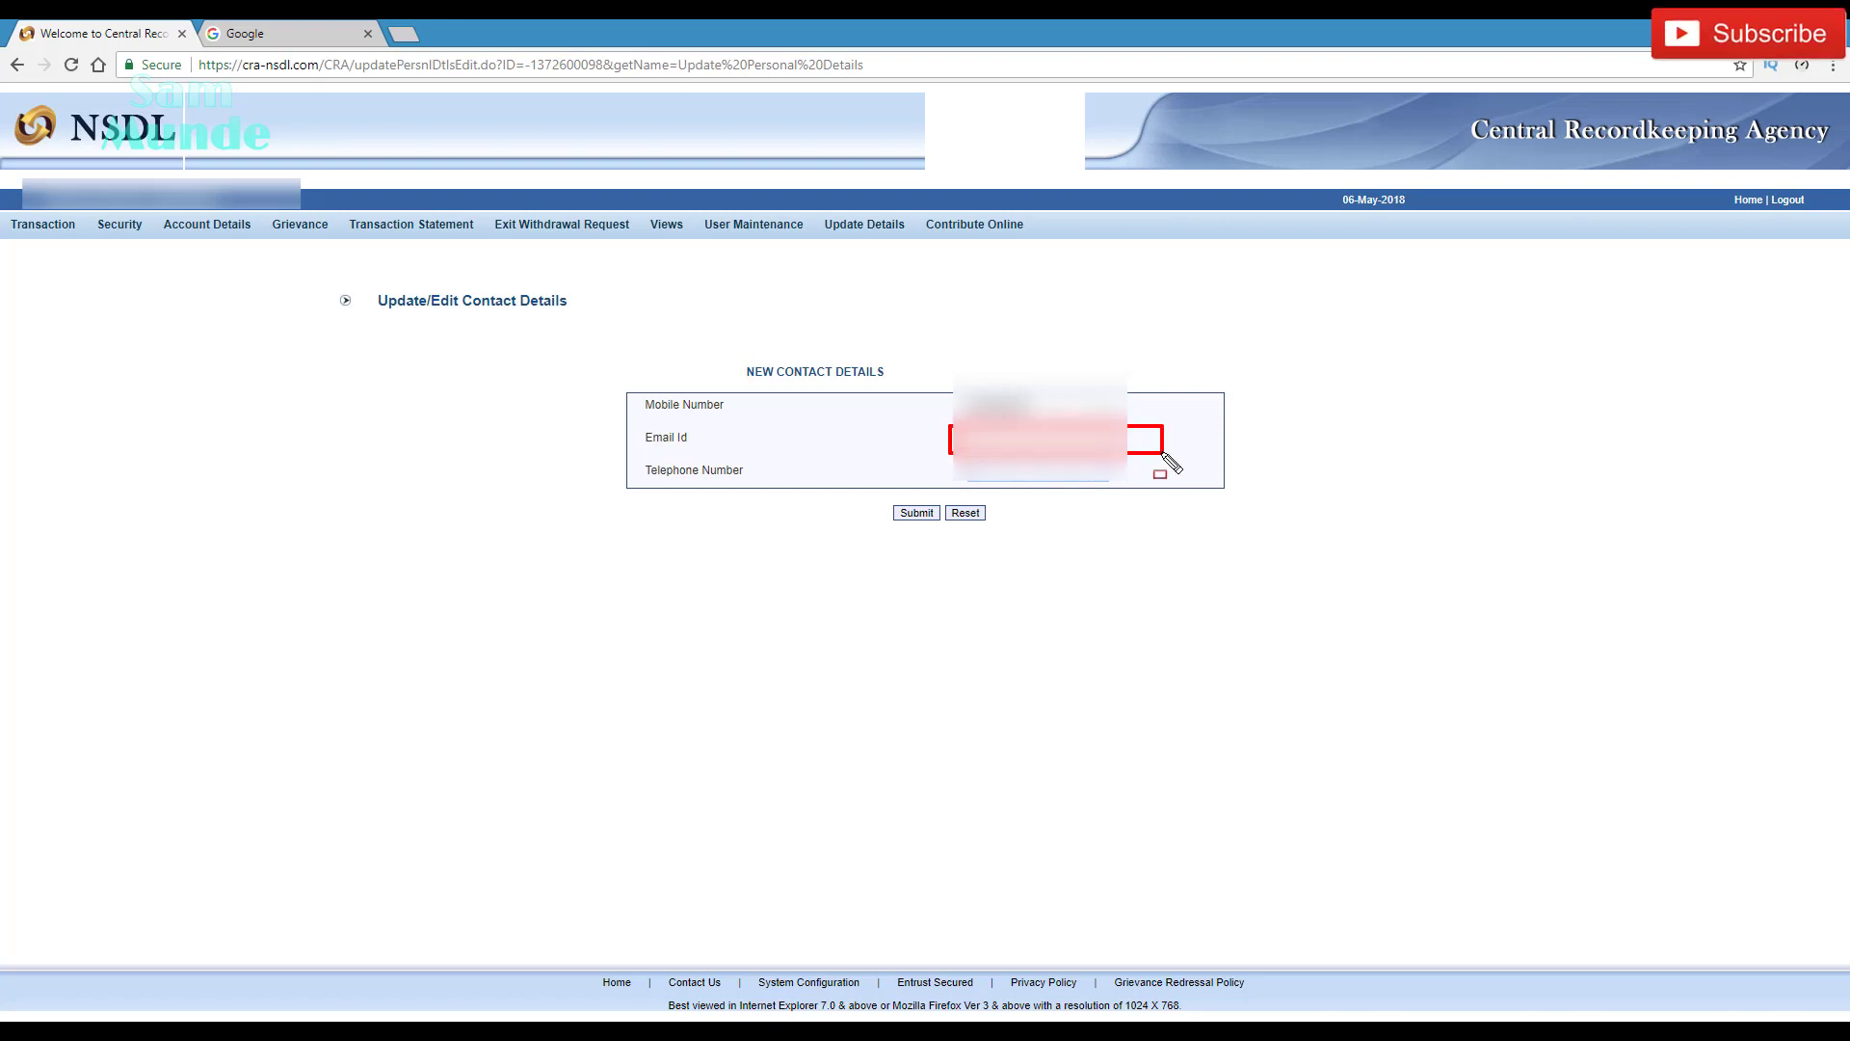
drag(952, 461, 1151, 486)
drag(942, 389, 1134, 425)
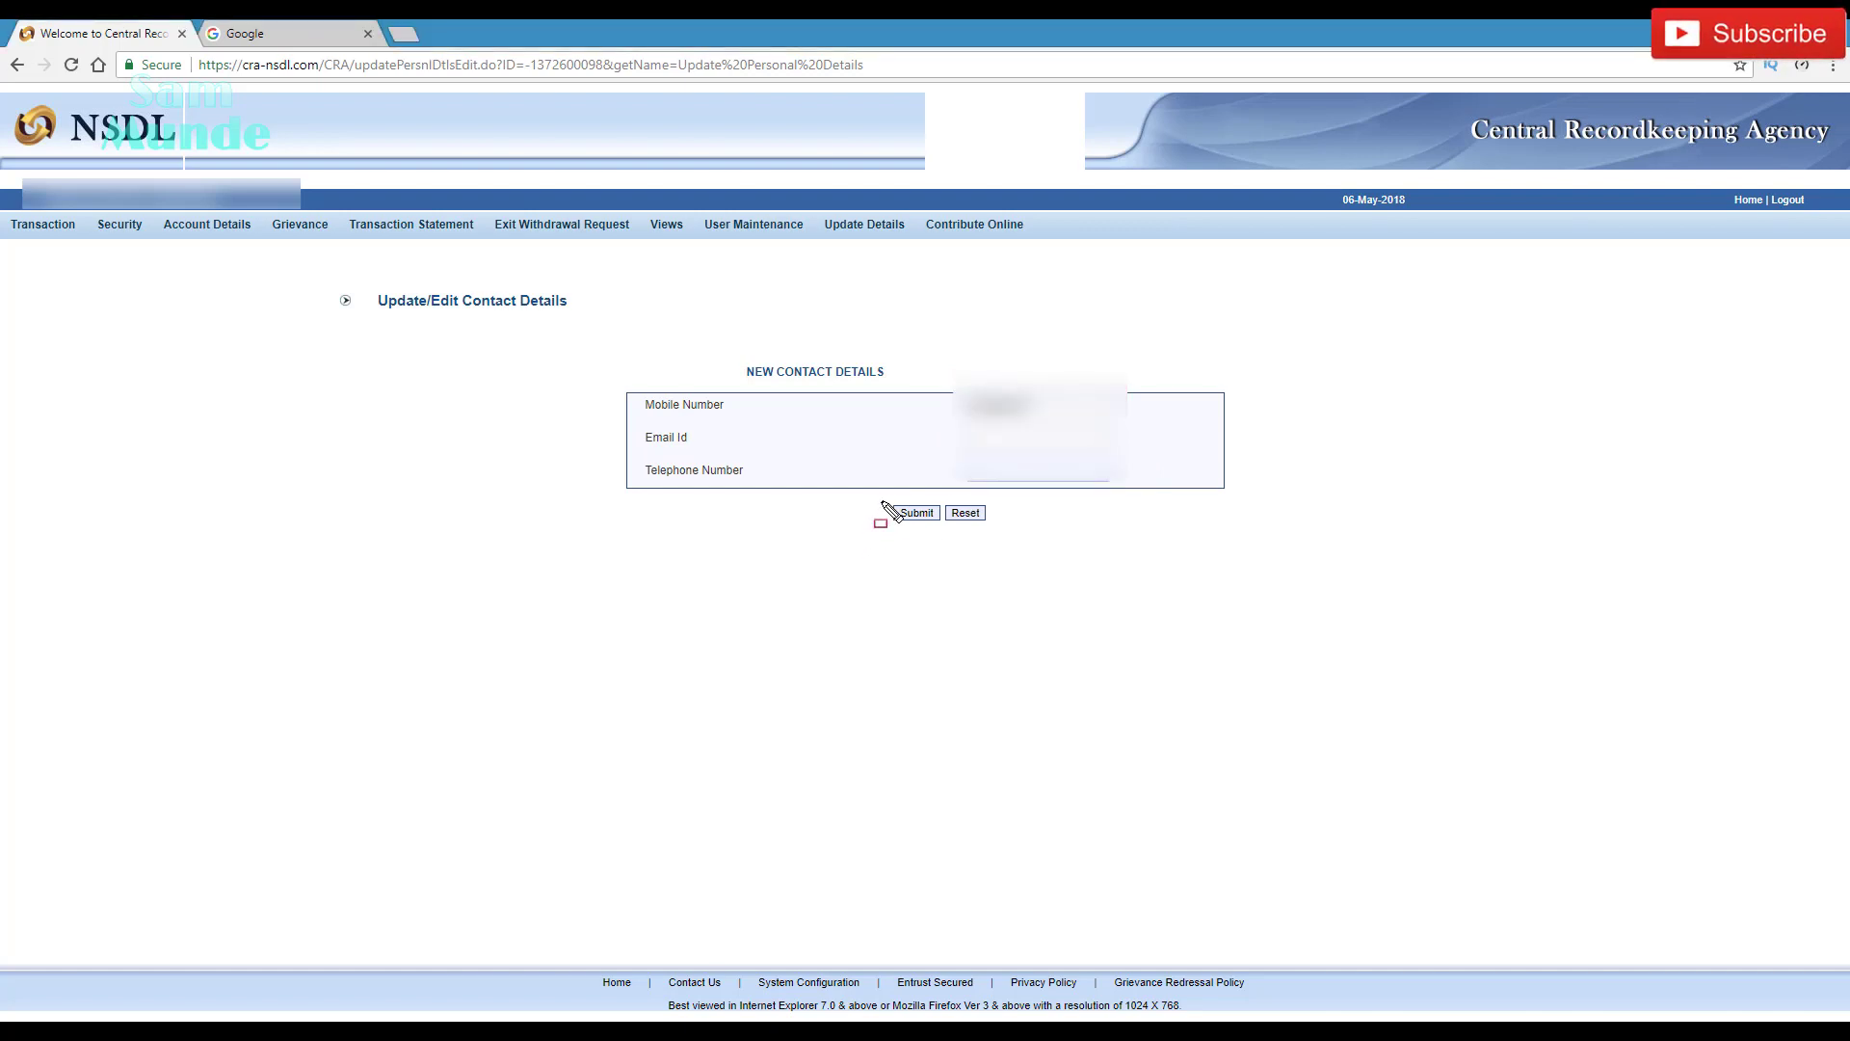
Submit the new contact details and confirm the update
drag(882, 500, 946, 526)
key(Escape)
click(916, 514)
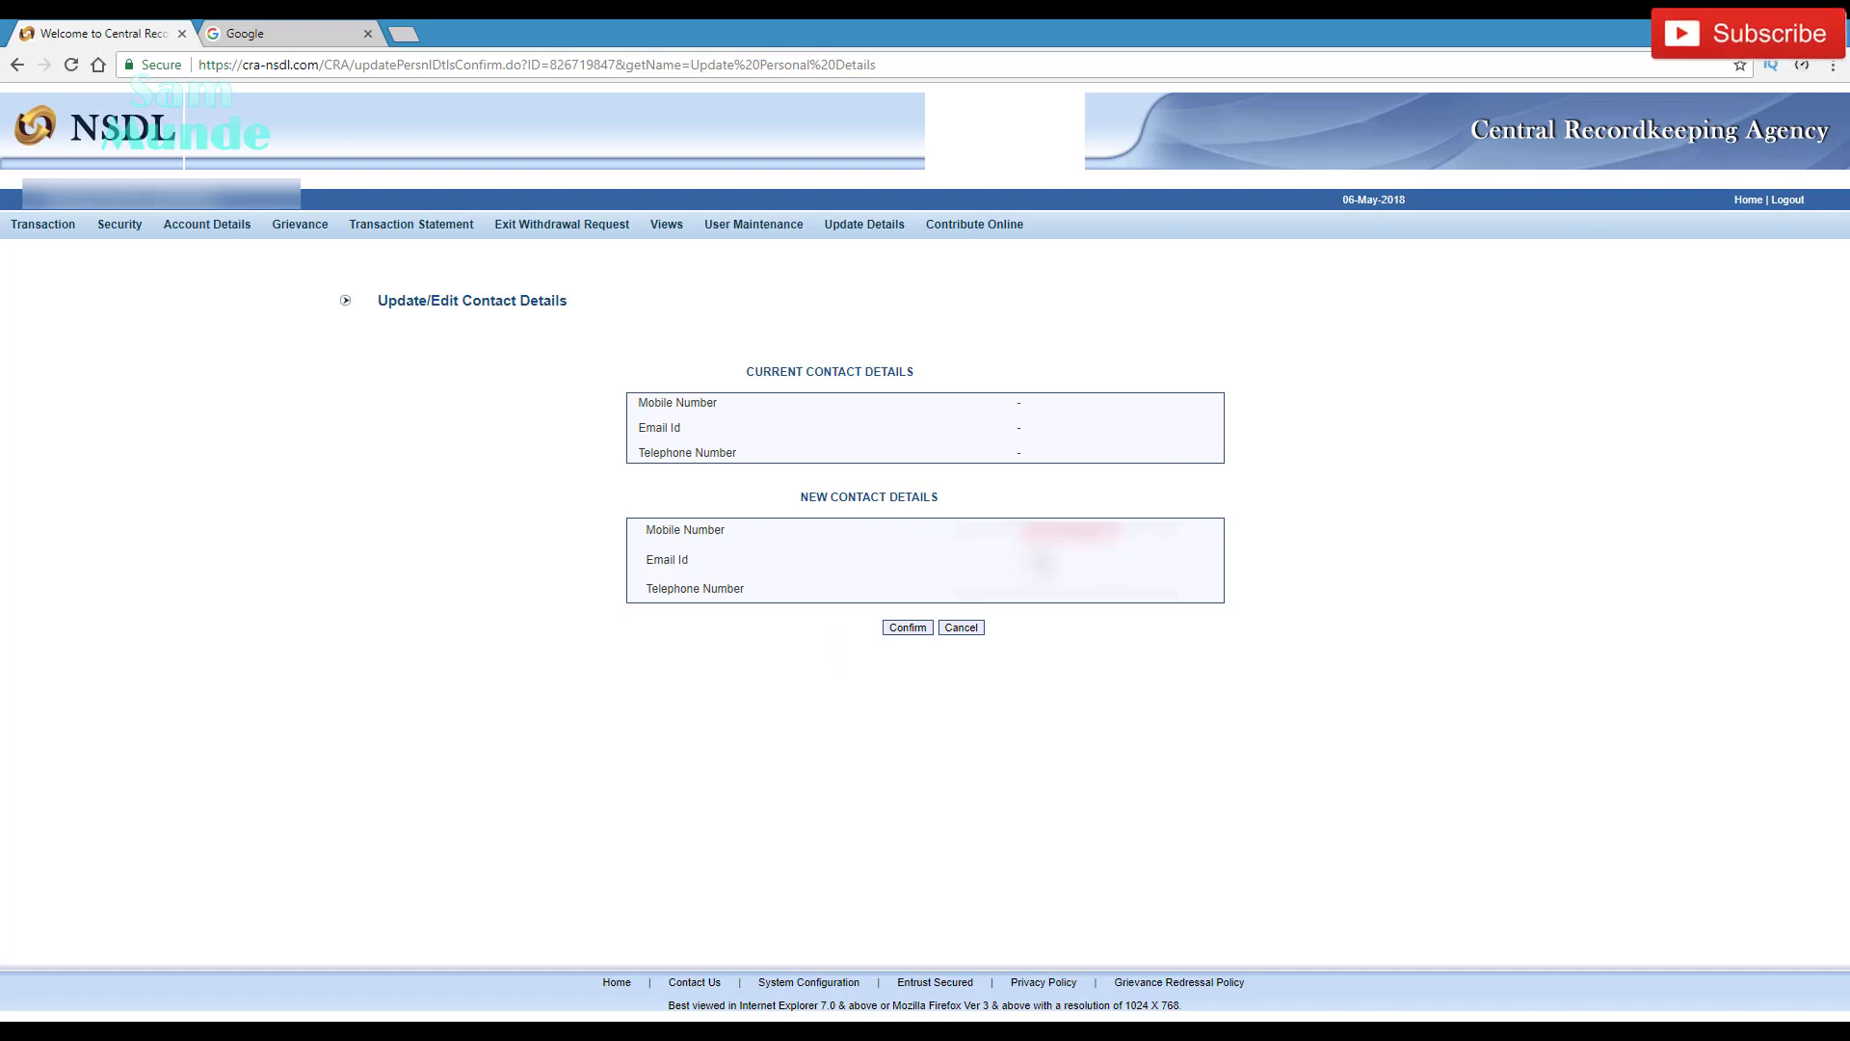
click(911, 630)
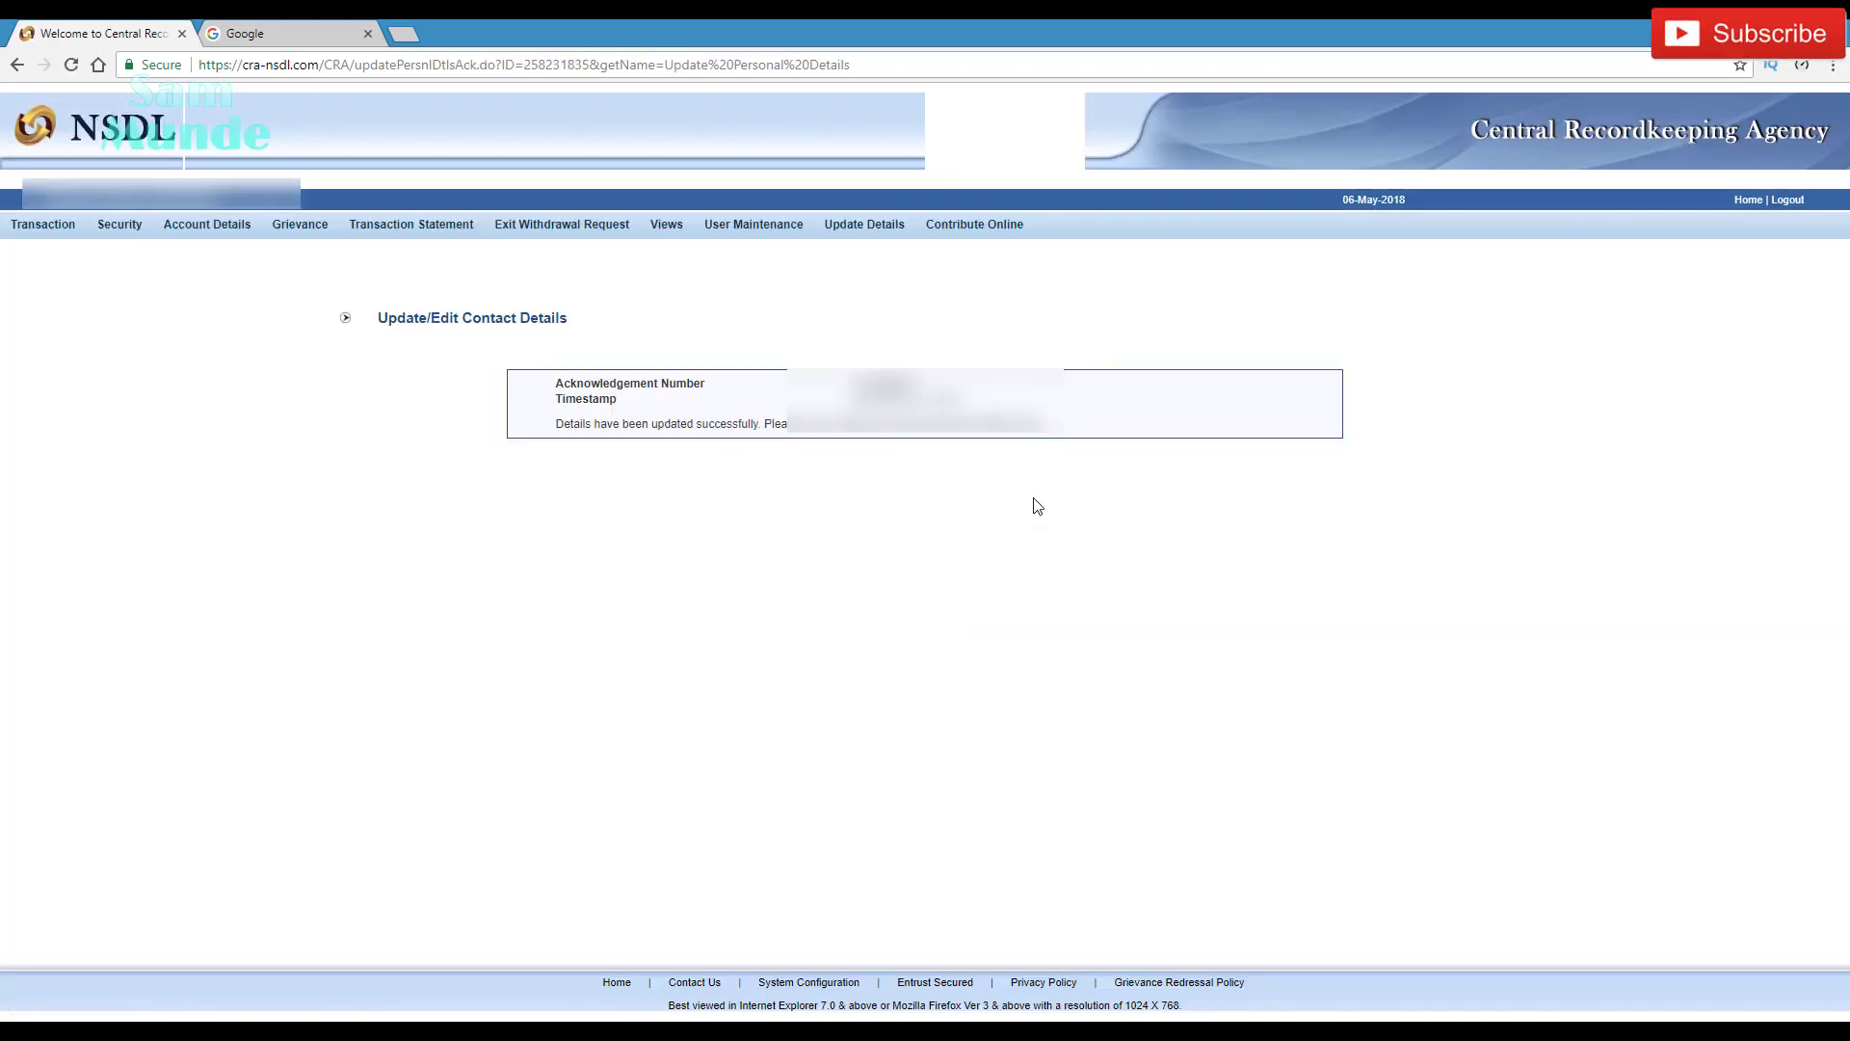